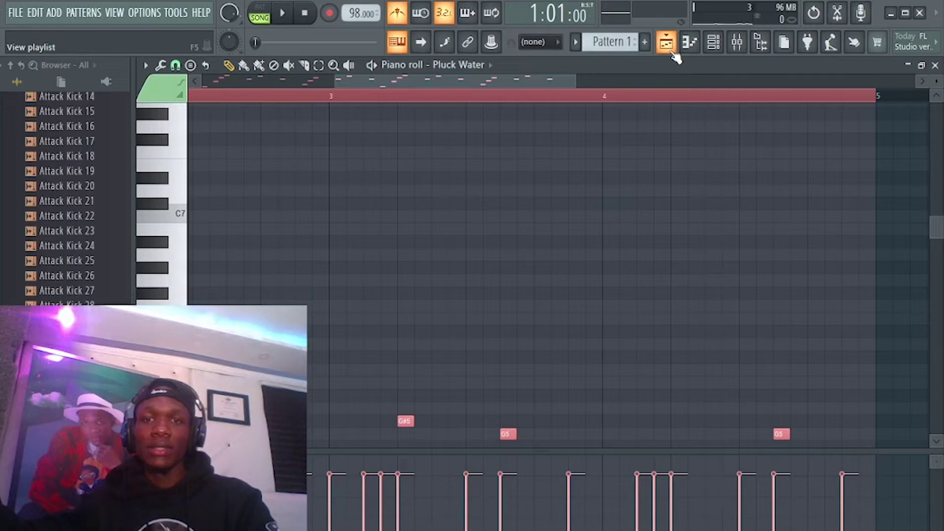
Open the Pluck Water synth from the channel rack and set its reverb wet level to 3%.
{"action": "left_click", "coordinate": [667, 42]}
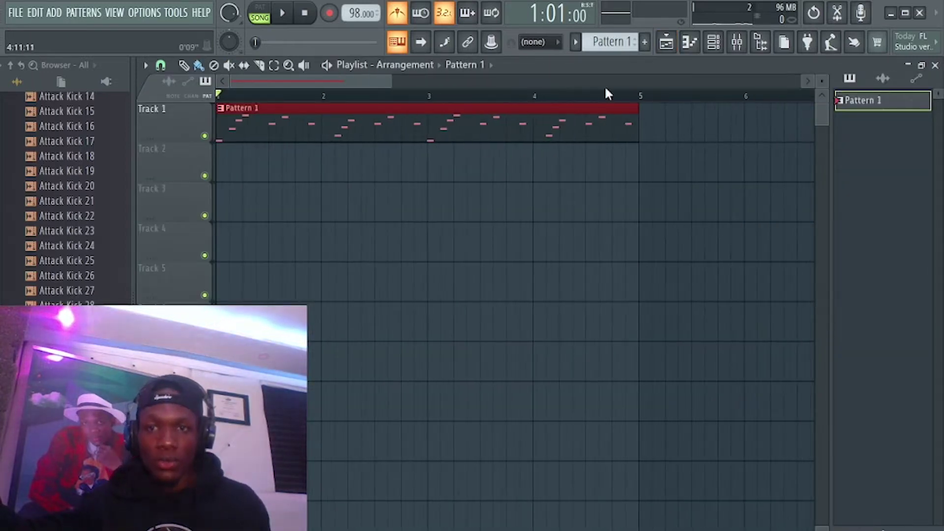
{"action": "left_click", "coordinate": [714, 42]}
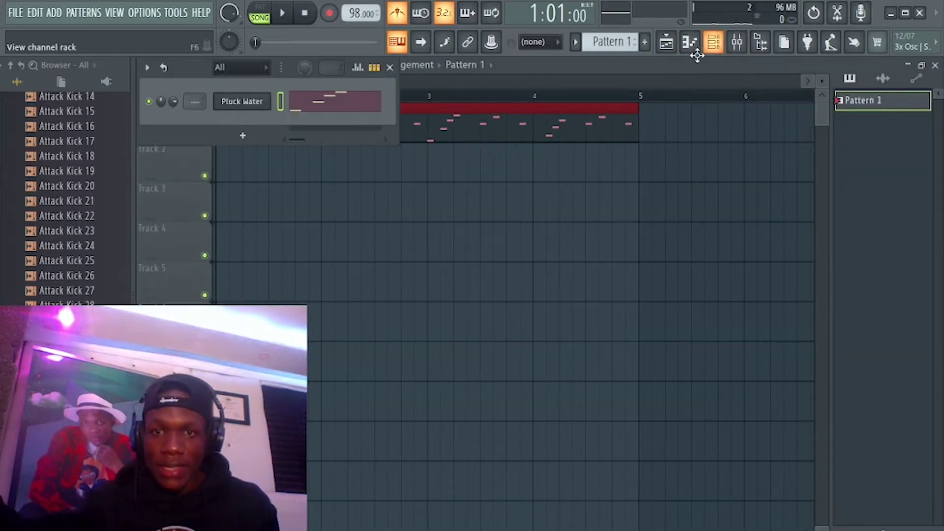
{"action": "left_click", "coordinate": [253, 109]}
{"action": "left_click_drag", "start_coordinate": [562, 152], "coordinate": [546, 99]}
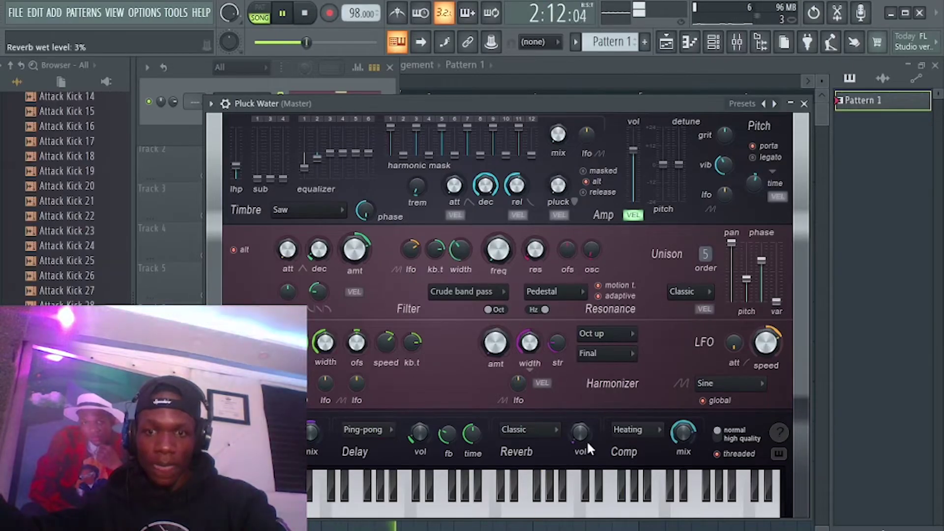
Place a new Pattern 2 at the start of Track 2 and add a Harmless synth channel.
{"action": "left_click", "coordinate": [667, 43]}
{"action": "key", "text": "space"}
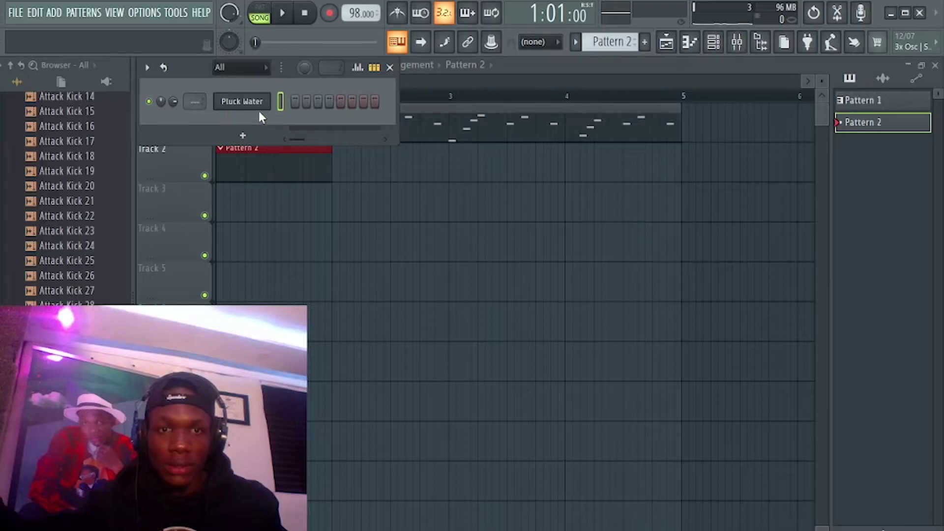
{"action": "left_click", "coordinate": [251, 136]}
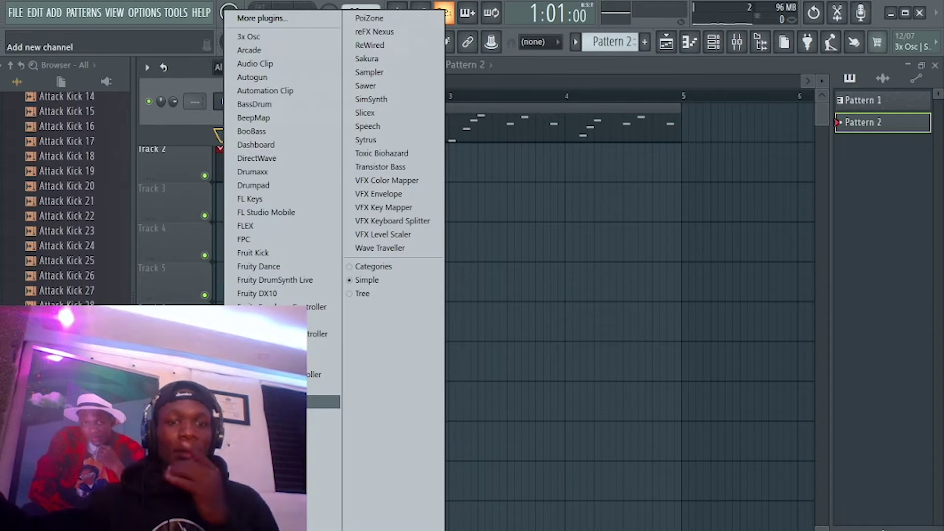
{"action": "left_click", "coordinate": [275, 401]}
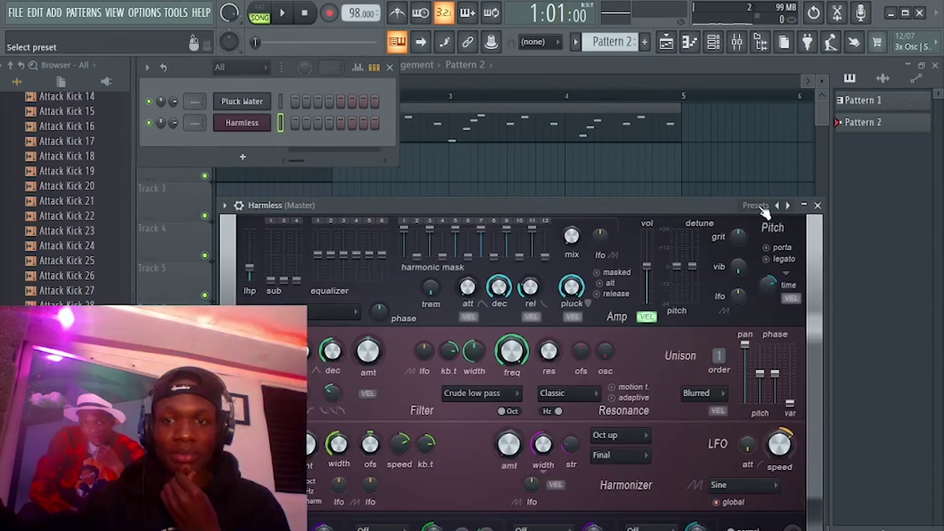
Step back through the Harmless presets and load Pluck Metallic.
{"action": "left_click", "coordinate": [777, 206]}
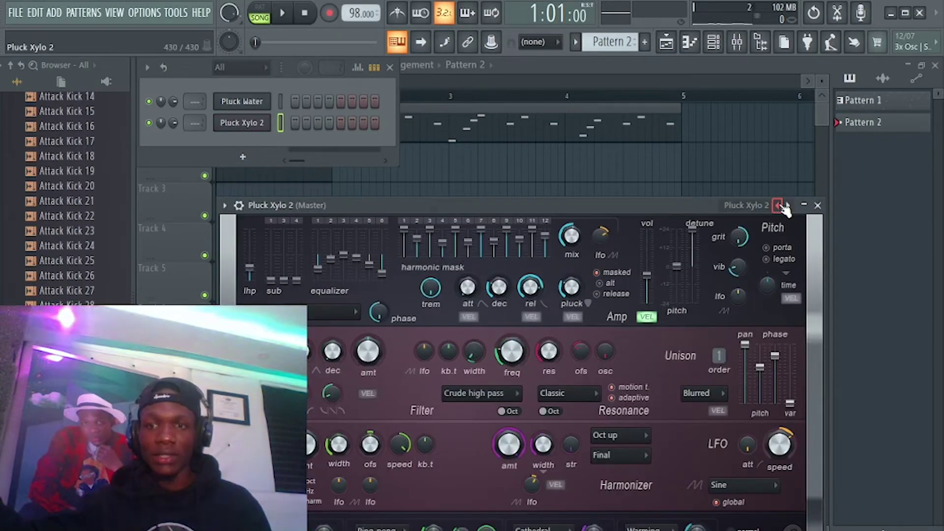
{"action": "left_click", "coordinate": [777, 206]}
{"action": "left_click", "coordinate": [777, 206]}
{"action": "left_click", "coordinate": [778, 205]}
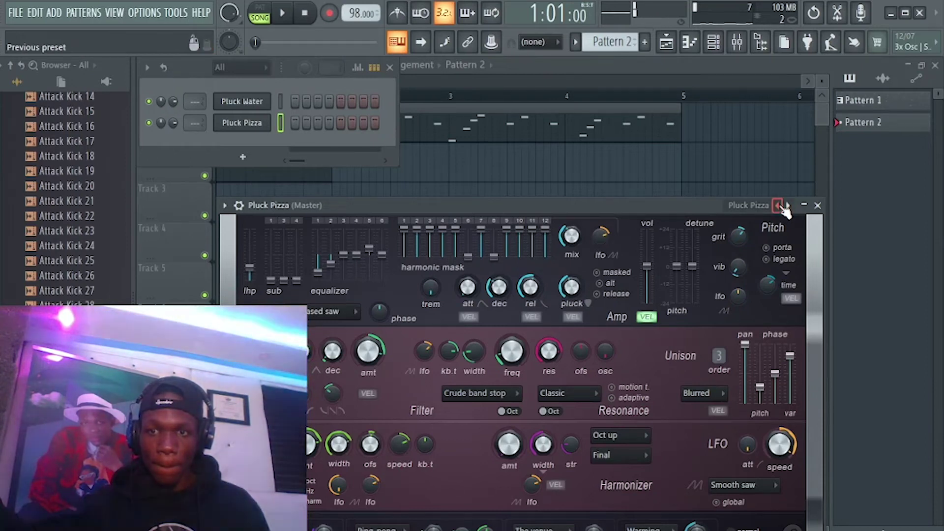
{"action": "left_click", "coordinate": [778, 205]}
{"action": "left_click", "coordinate": [779, 205]}
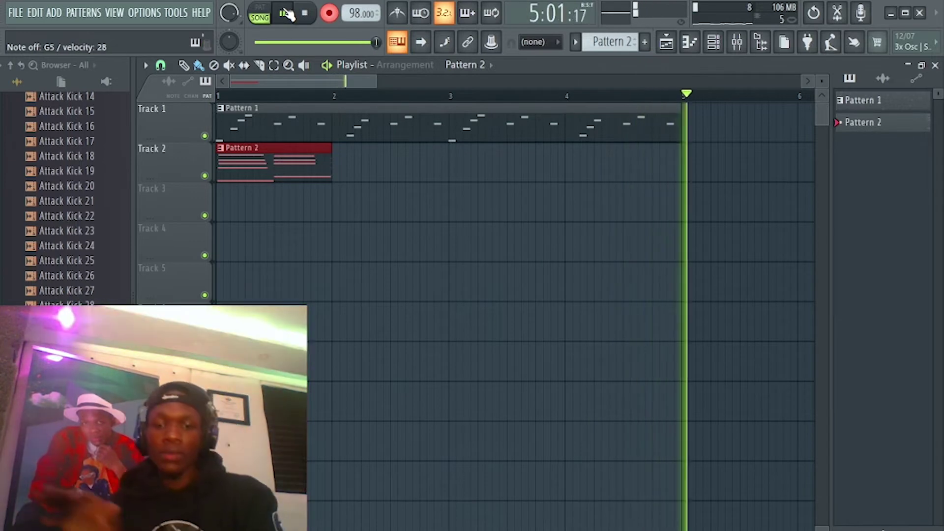
Undo the recorded take in Pattern 2 and record a new four-bar chord part with Pluck Metallic.
{"action": "key", "text": "ctrl+z"}
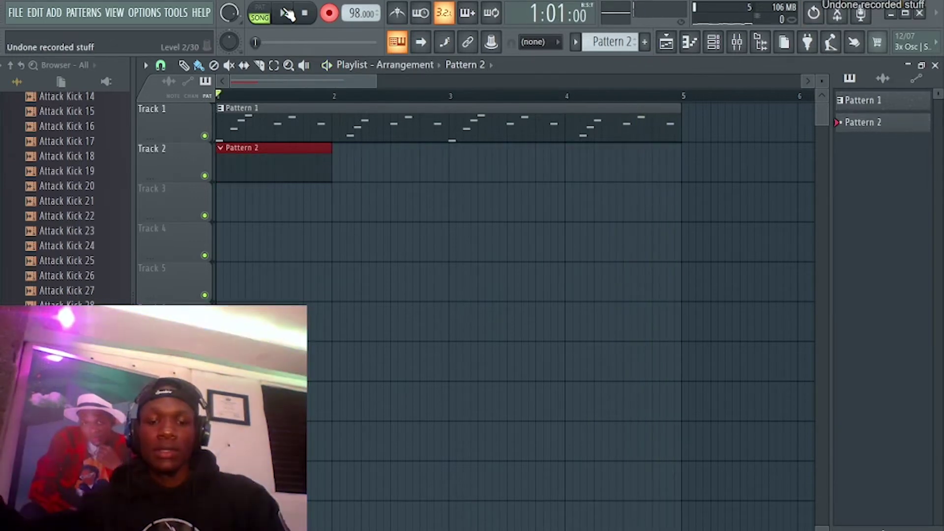
{"action": "left_click", "coordinate": [711, 42]}
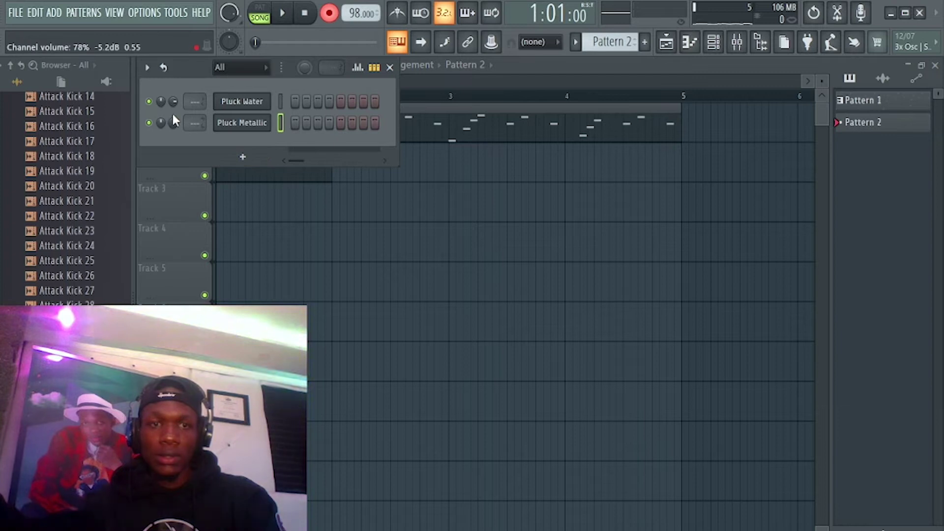
{"action": "left_click", "coordinate": [667, 42]}
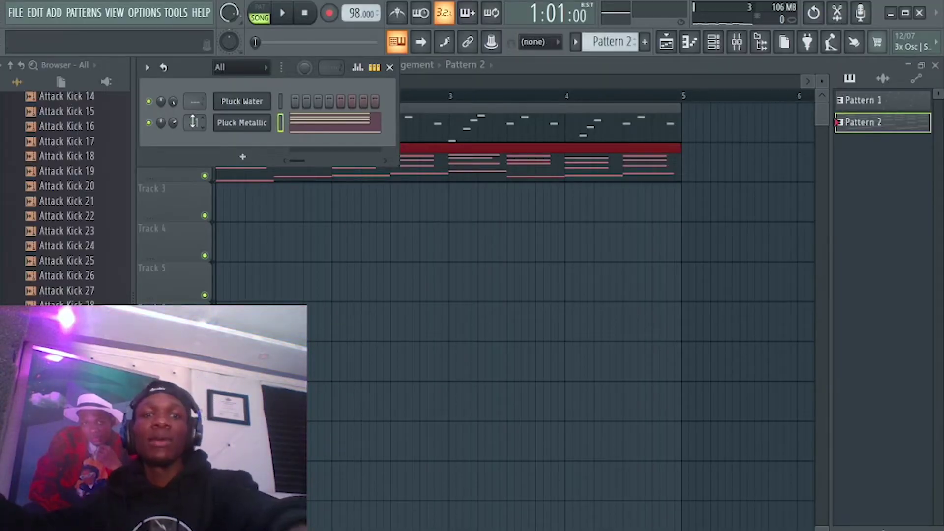
Route Pluck Metallic to mixer track 1 and load Fruity Parametric EQ 2 in its first effect slot.
{"action": "left_click", "coordinate": [737, 42]}
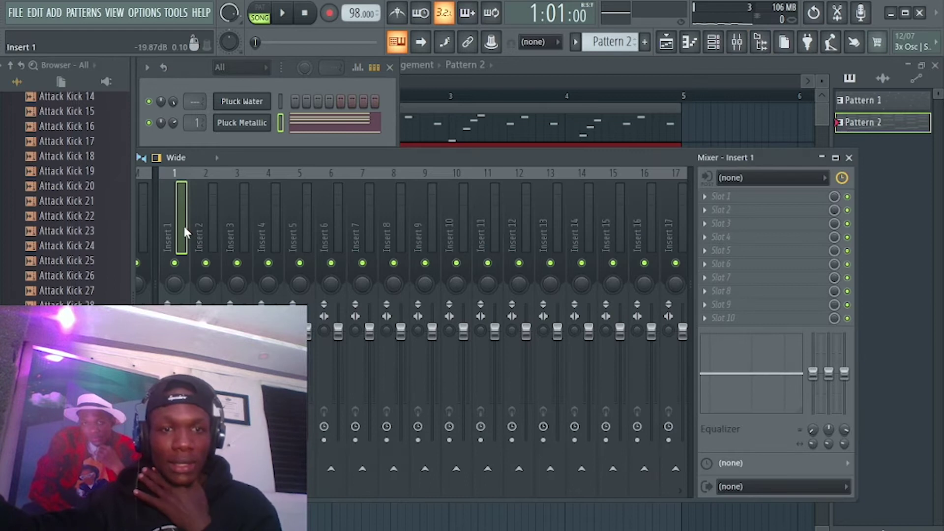
{"action": "left_click", "coordinate": [737, 203]}
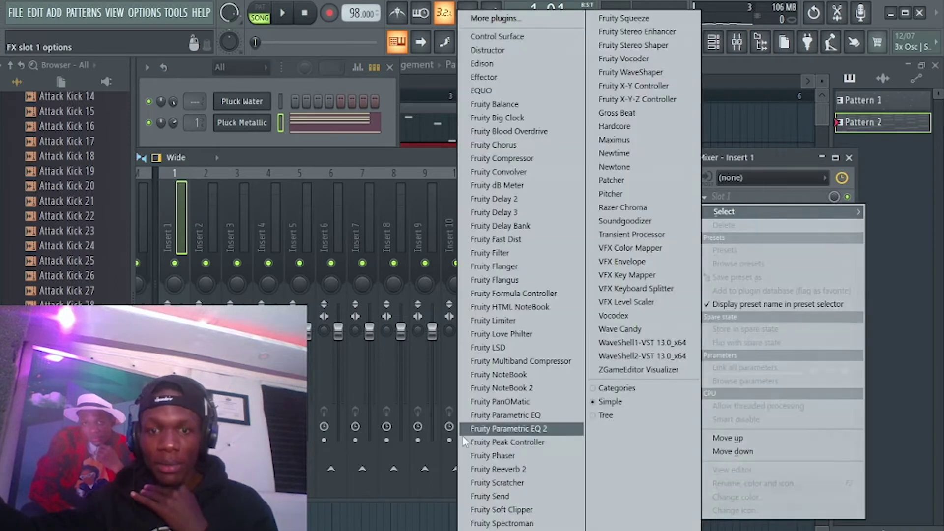
{"action": "left_click", "coordinate": [547, 430]}
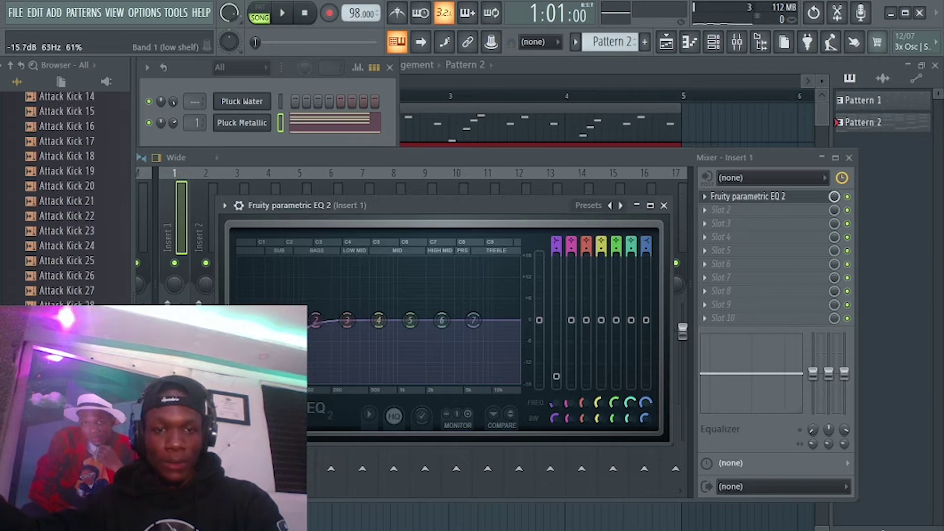
During playback, cut the lows with EQ band 1 at 157 Hz and -18 dB, and pull band 5 down.
{"action": "key", "text": "space"}
{"action": "left_click_drag", "start_coordinate": [318, 382], "coordinate": [323, 382]}
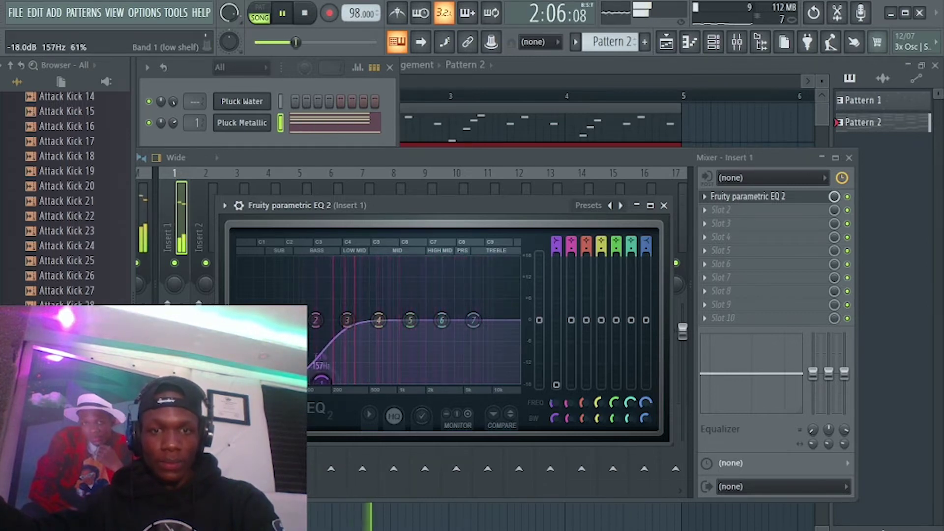
{"action": "left_click_drag", "start_coordinate": [411, 321], "coordinate": [397, 349]}
{"action": "left_click", "coordinate": [610, 63]}
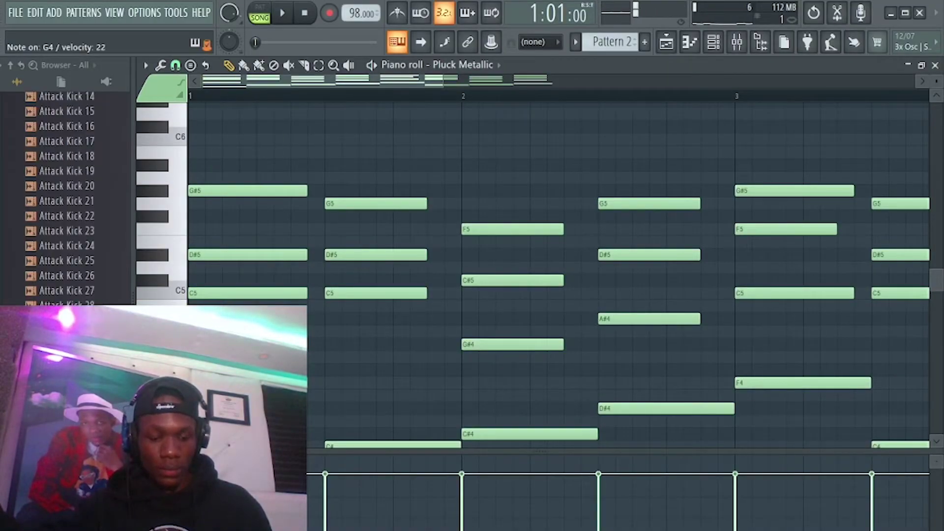
Play back the Pluck Metallic chords in the piano roll and examine their notes across the pattern.
{"action": "key", "text": "space"}
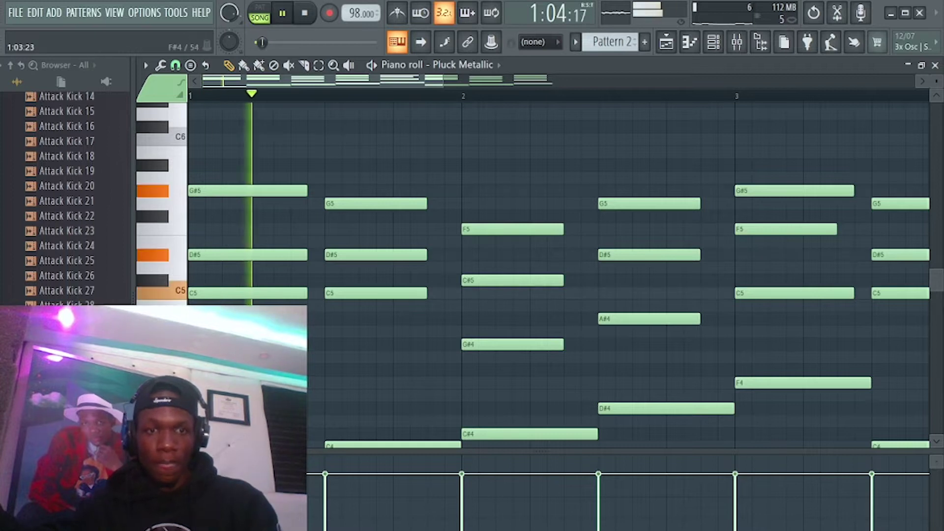
{"action": "key", "text": "space"}
{"action": "left_click", "coordinate": [240, 302]}
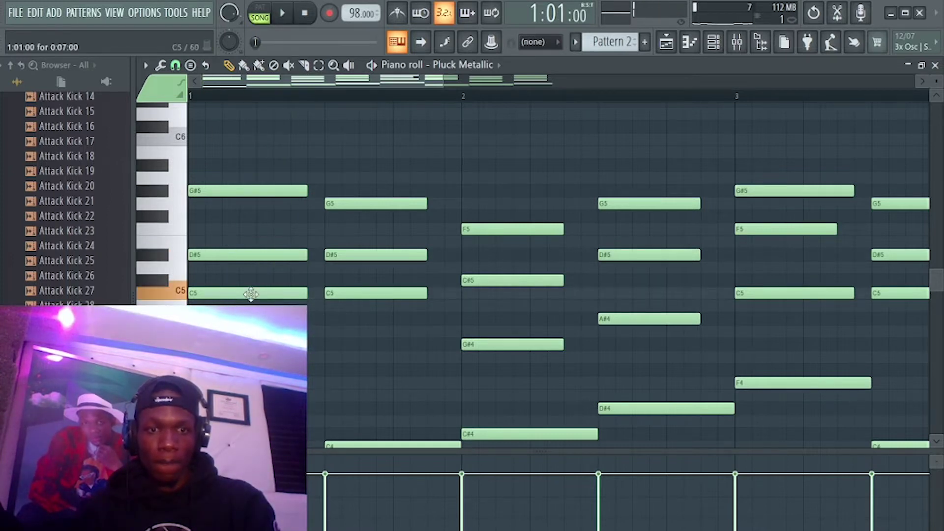
{"action": "left_click", "coordinate": [251, 294]}
{"action": "left_click", "coordinate": [251, 294]}
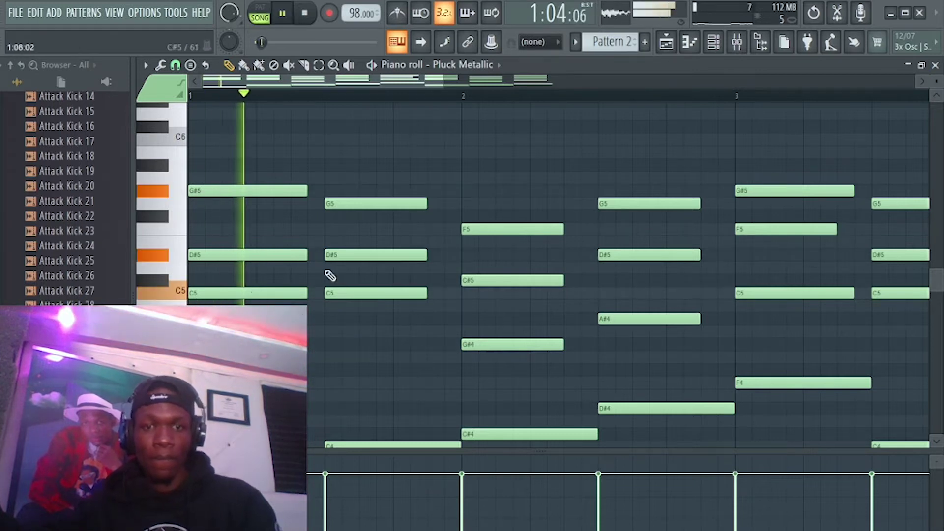
{"action": "scroll", "coordinate": [416, 236], "scroll_direction": "down", "scroll_amount": 4}
{"action": "scroll", "coordinate": [418, 236], "scroll_direction": "down", "scroll_amount": 1}
{"action": "scroll", "coordinate": [418, 236], "scroll_direction": "up", "scroll_amount": 2}
{"action": "scroll", "coordinate": [418, 236], "scroll_direction": "down", "scroll_amount": 2}
{"action": "scroll", "coordinate": [418, 236], "scroll_direction": "up", "scroll_amount": 1}
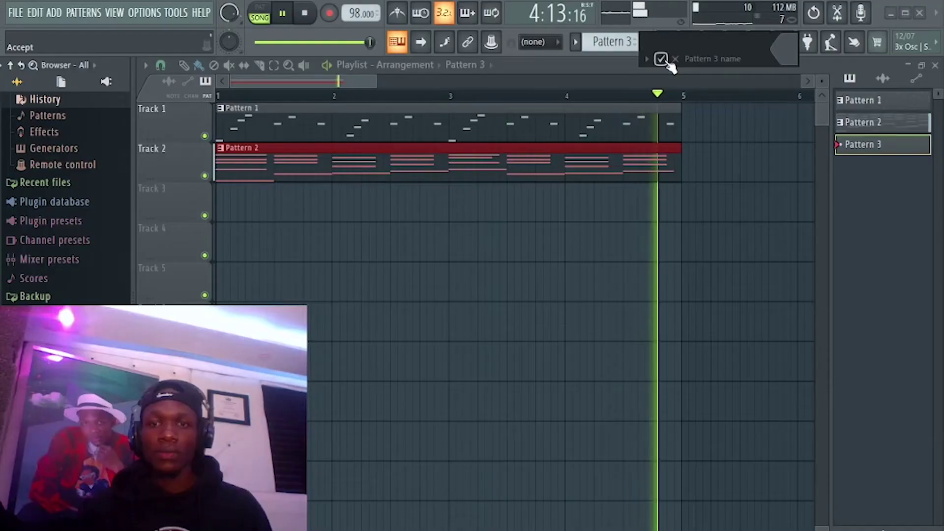
Create Pattern 3 with its default name and place it at the start of Track 3.
{"action": "left_click", "coordinate": [662, 59]}
{"action": "left_click_drag", "start_coordinate": [331, 206], "coordinate": [232, 204]}
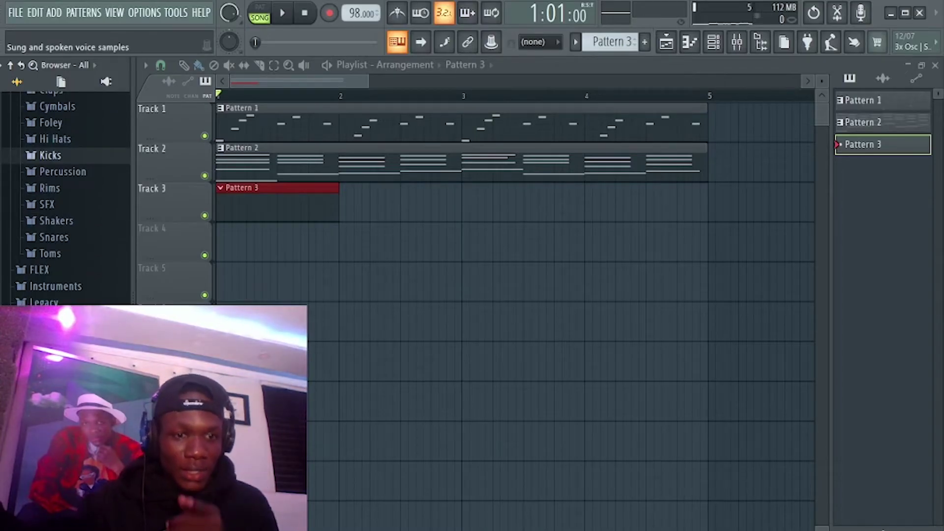
Expand the Vocals sample pack in the browser and preview the Laurie Webb Ahh A sample.
{"action": "left_click", "coordinate": [44, 384]}
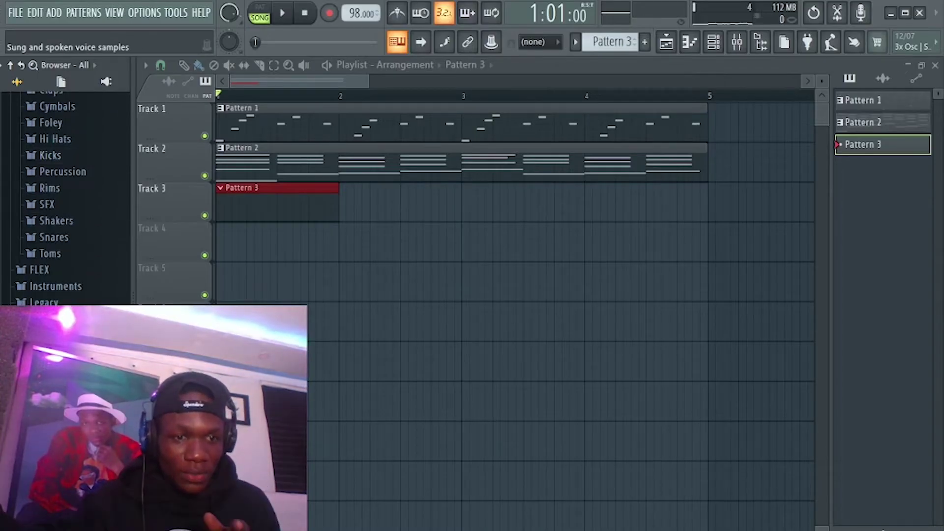
{"action": "scroll", "coordinate": [43, 385], "scroll_direction": "down", "scroll_amount": 2}
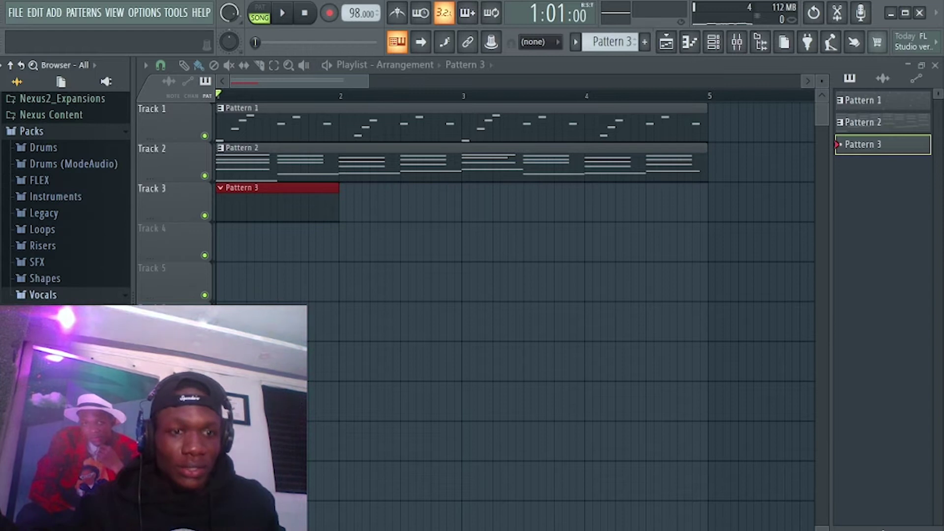
{"action": "scroll", "coordinate": [66, 197], "scroll_direction": "down", "scroll_amount": 2}
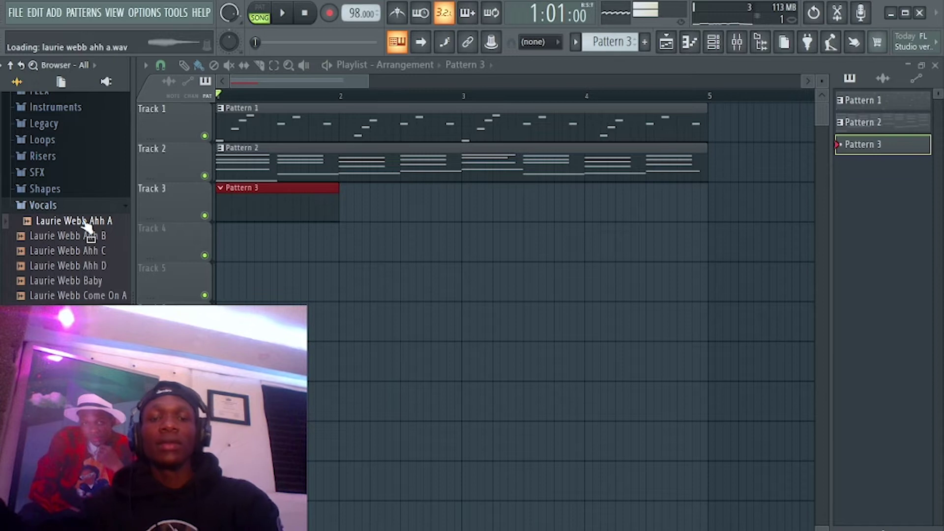
{"action": "key", "text": "space"}
{"action": "key", "text": "space"}
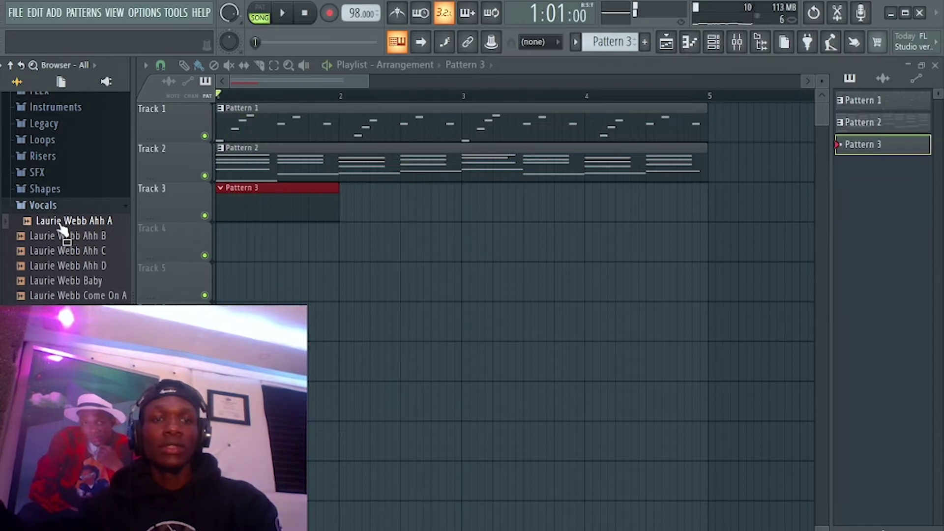
Remove the Pattern 3 clip from Track 3 and place the Laurie Webb Ahh A sample there before bar 3.
{"action": "right_click", "coordinate": [270, 211]}
{"action": "left_click_drag", "start_coordinate": [66, 227], "coordinate": [433, 207]}
{"action": "key", "text": "space"}
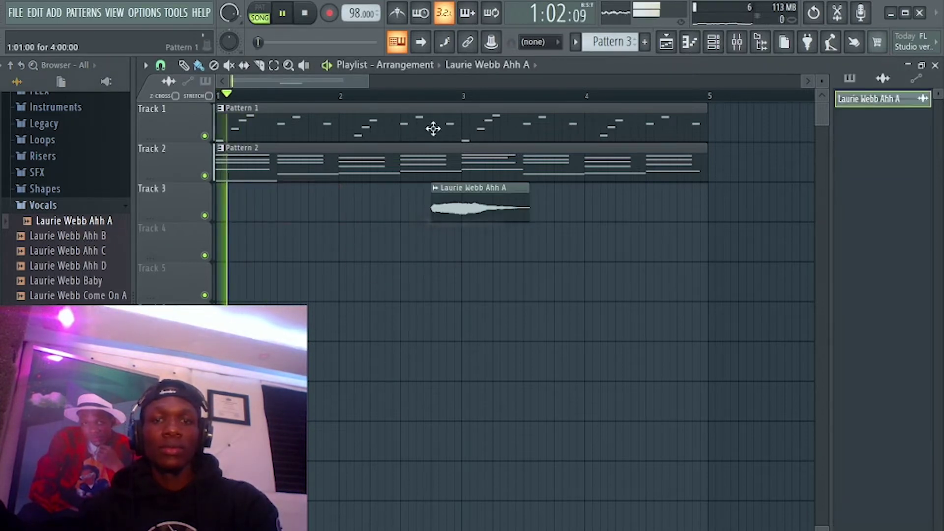
{"action": "scroll", "coordinate": [412, 95], "scroll_direction": "up", "scroll_amount": 1}
{"action": "scroll", "coordinate": [315, 84], "scroll_direction": "up", "scroll_amount": 1}
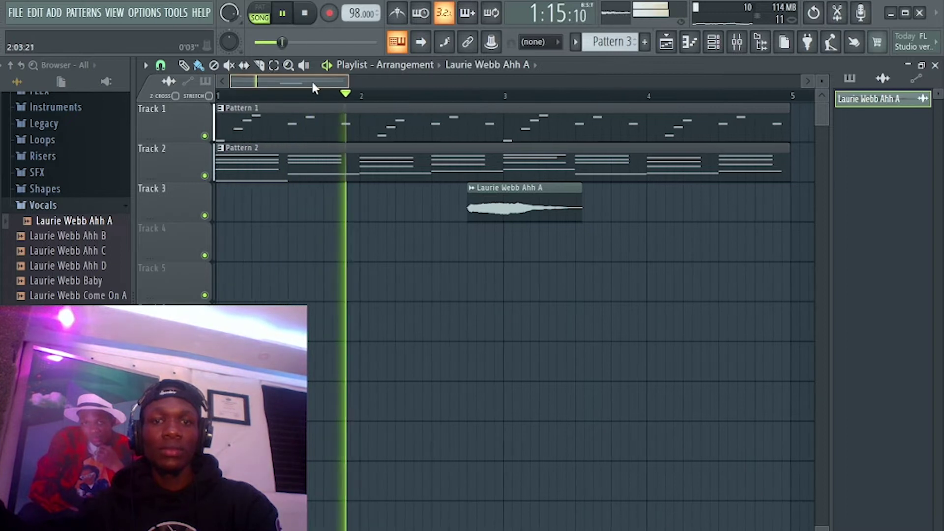
{"action": "key", "text": "space"}
{"action": "key", "text": "space"}
{"action": "key", "text": "space"}
{"action": "left_click_drag", "start_coordinate": [505, 207], "coordinate": [330, 215]}
{"action": "key", "text": "space"}
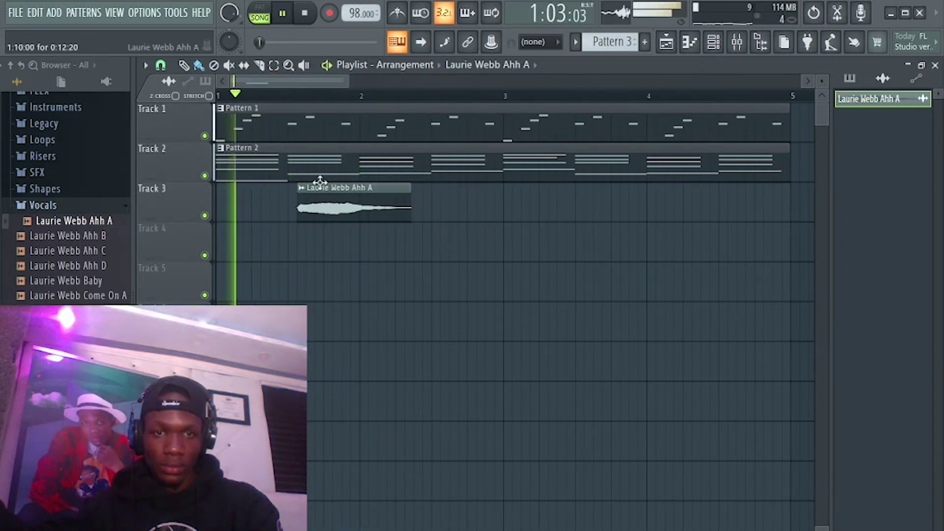
Route the Laurie Webb Ahh A sample to mixer track 2 and load Fruity Reeverb 2 in its first slot.
{"action": "double_click", "coordinate": [329, 207]}
{"action": "key", "text": "space"}
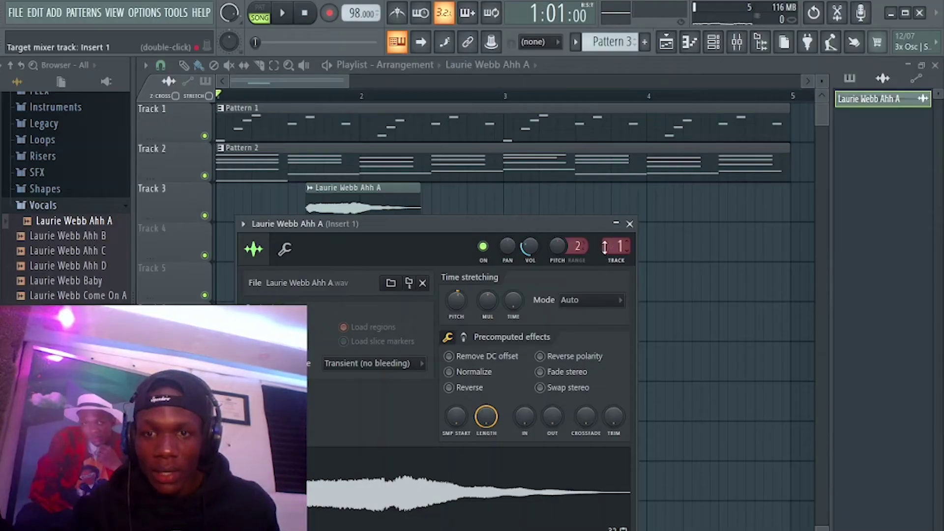
{"action": "left_click", "coordinate": [738, 43]}
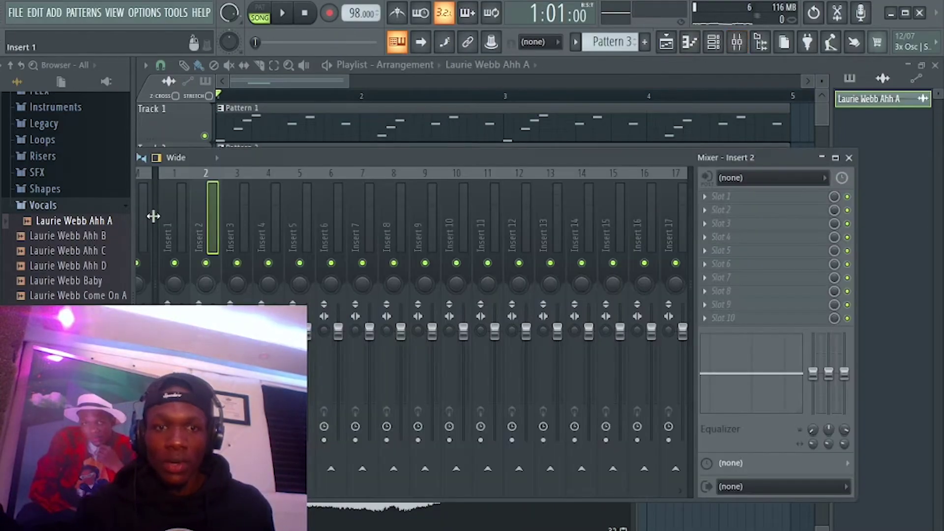
{"action": "left_click", "coordinate": [736, 197]}
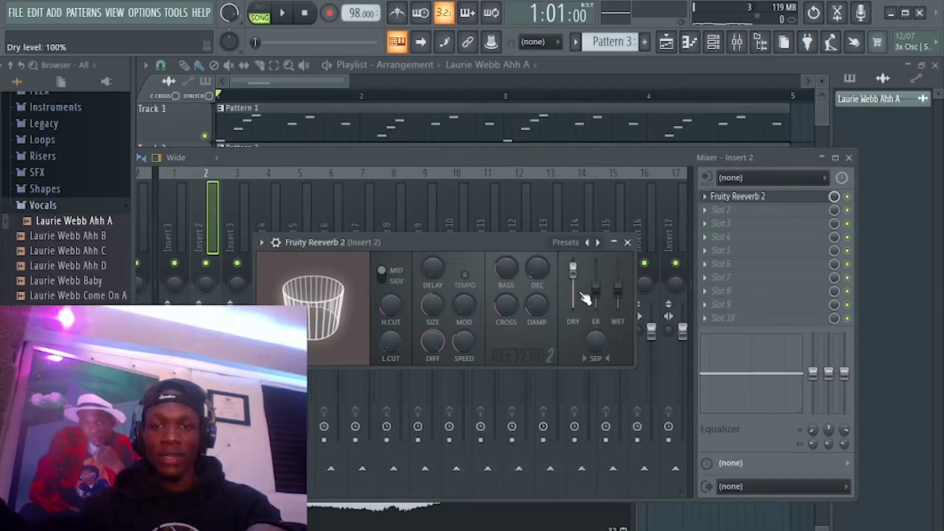
Lower the dry level of Fruity Reeverb 2 and raise its wet level to about 63%.
{"action": "scroll", "coordinate": [583, 288], "scroll_direction": "down", "scroll_amount": 3}
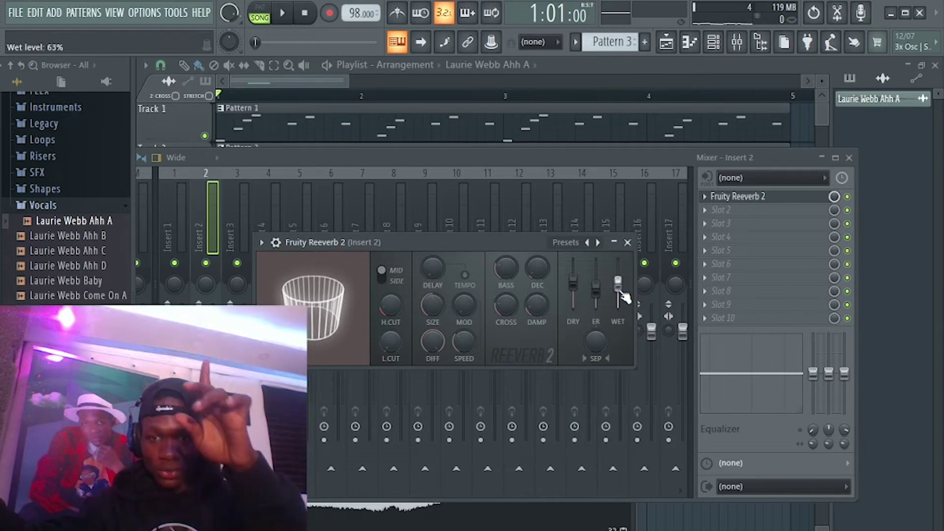
{"action": "scroll", "coordinate": [623, 297], "scroll_direction": "up", "scroll_amount": 3}
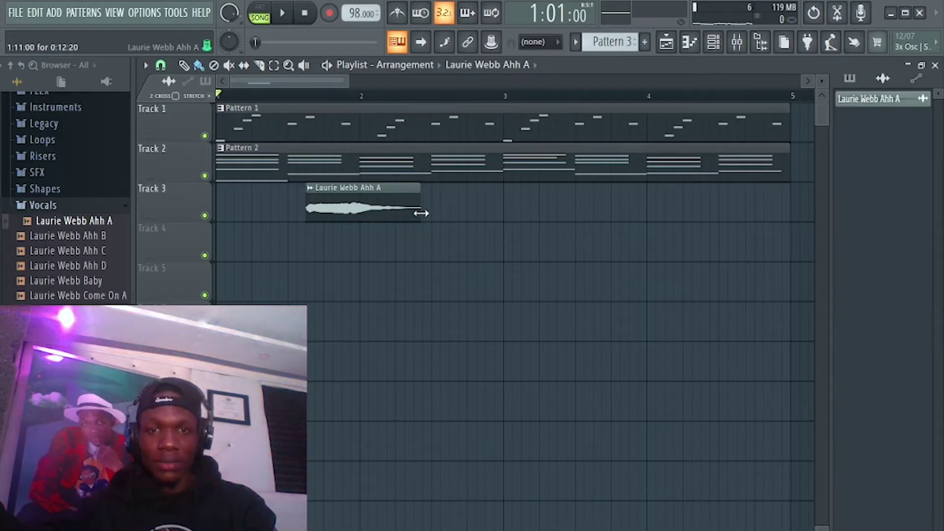
Stretch the end of the Laurie Webb Ahh A clip on Track 3 into the second half of bar 2.
{"action": "left_click_drag", "start_coordinate": [422, 212], "coordinate": [459, 210]}
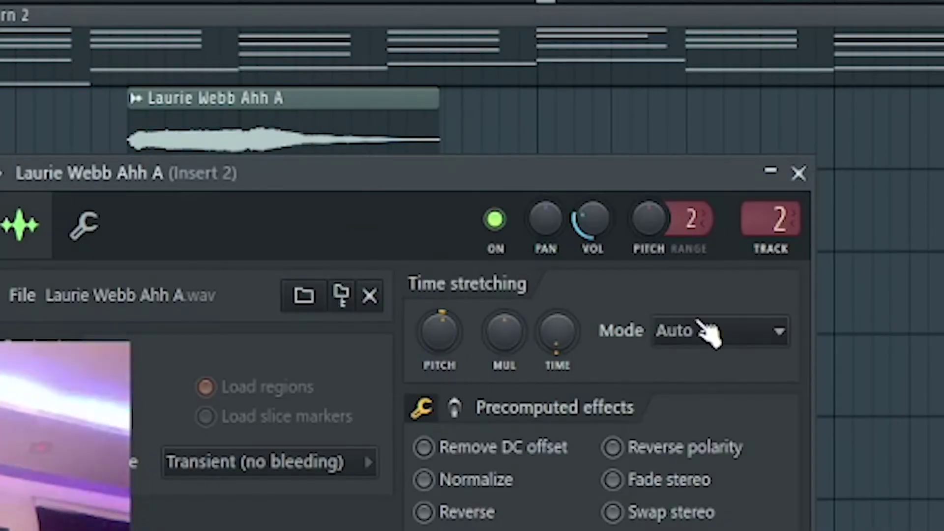
Set the time stretching mode of the Laurie Webb Ahh A sample to Stretch and play the arrangement.
{"action": "left_click", "coordinate": [723, 335]}
{"action": "left_click", "coordinate": [718, 409]}
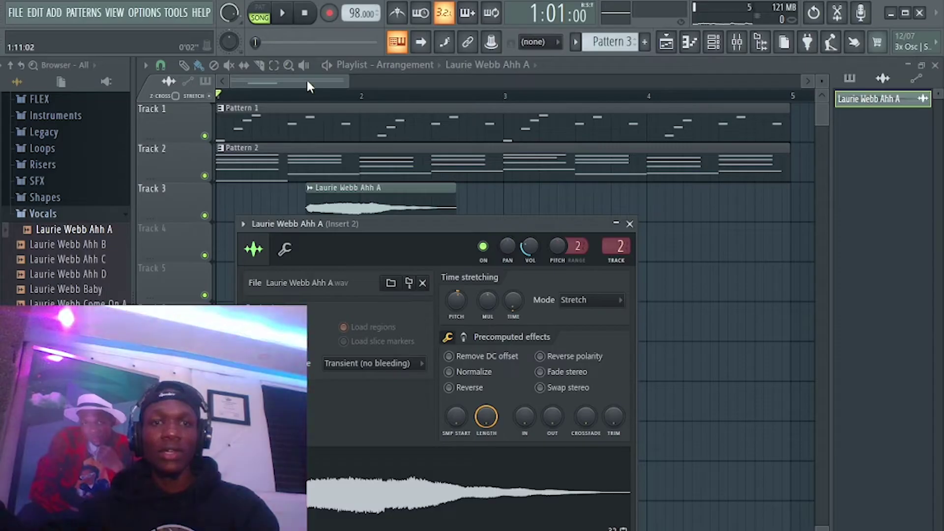
{"action": "key", "text": "Escape"}
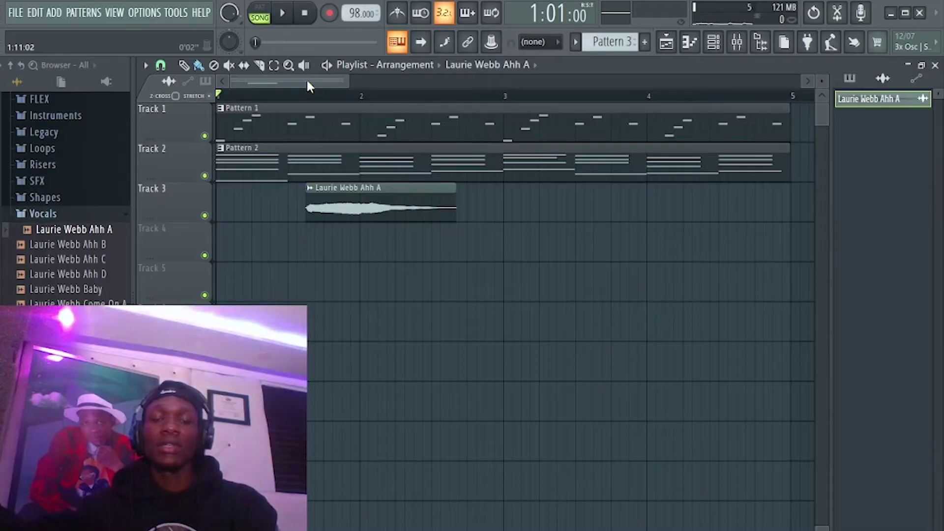
{"action": "key", "text": "space"}
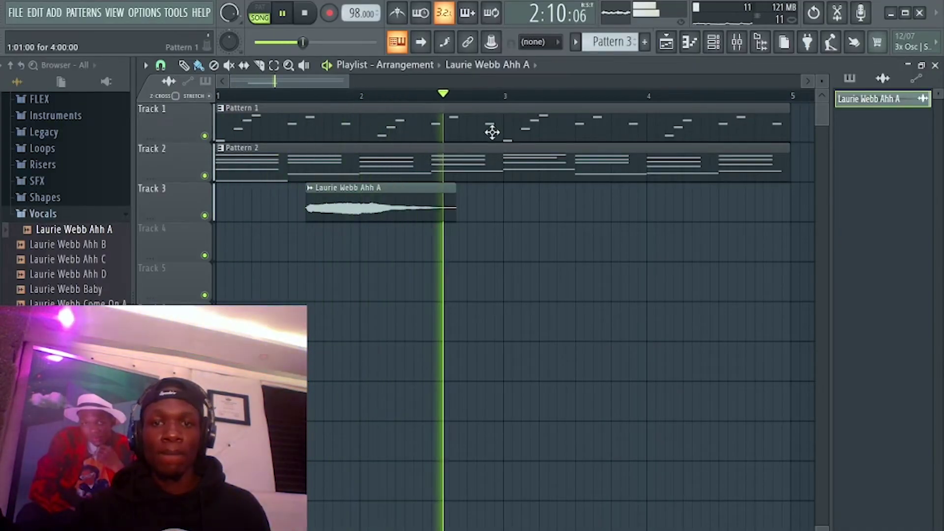
Add a Sytrus channel and step through its presets to SeamlessR - Big Chord Whip.
{"action": "scroll", "coordinate": [435, 99], "scroll_direction": "down", "scroll_amount": 3}
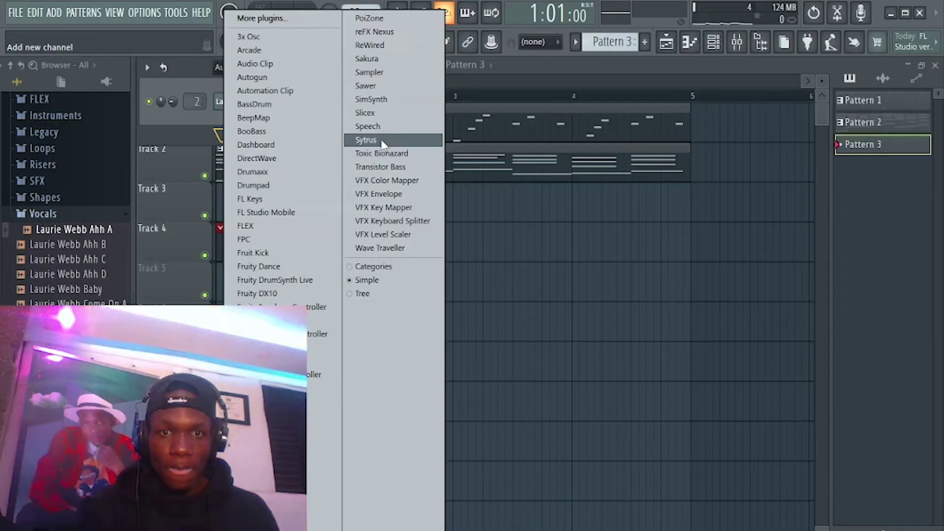
{"action": "left_click", "coordinate": [381, 139]}
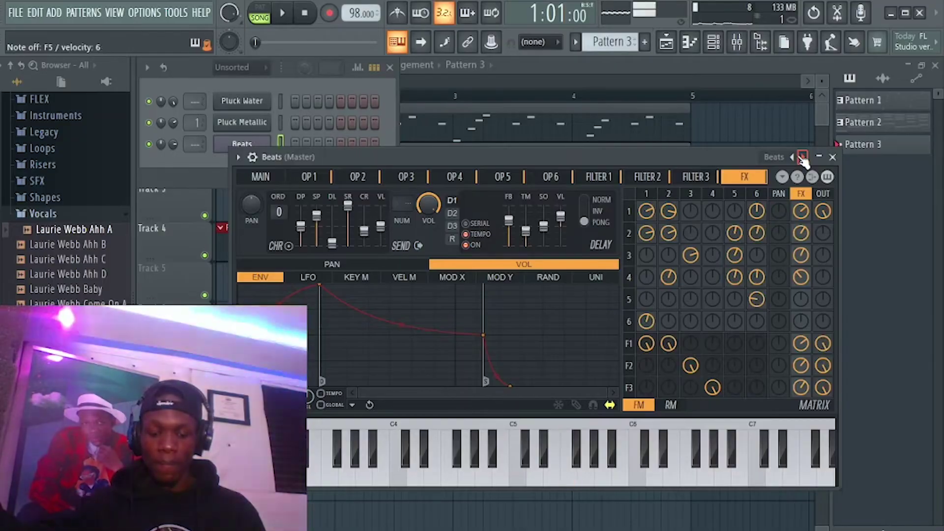
{"action": "left_click", "coordinate": [802, 157]}
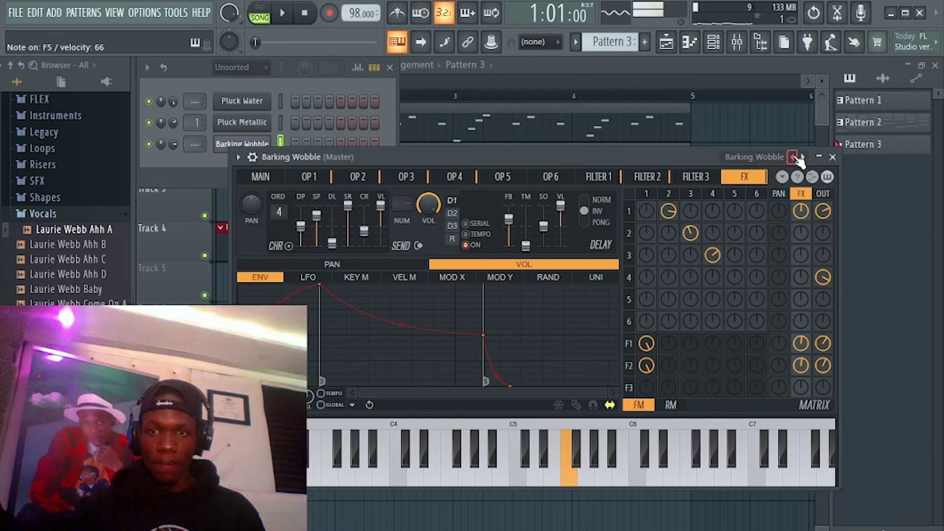
{"action": "left_click", "coordinate": [801, 157]}
{"action": "left_click", "coordinate": [801, 158]}
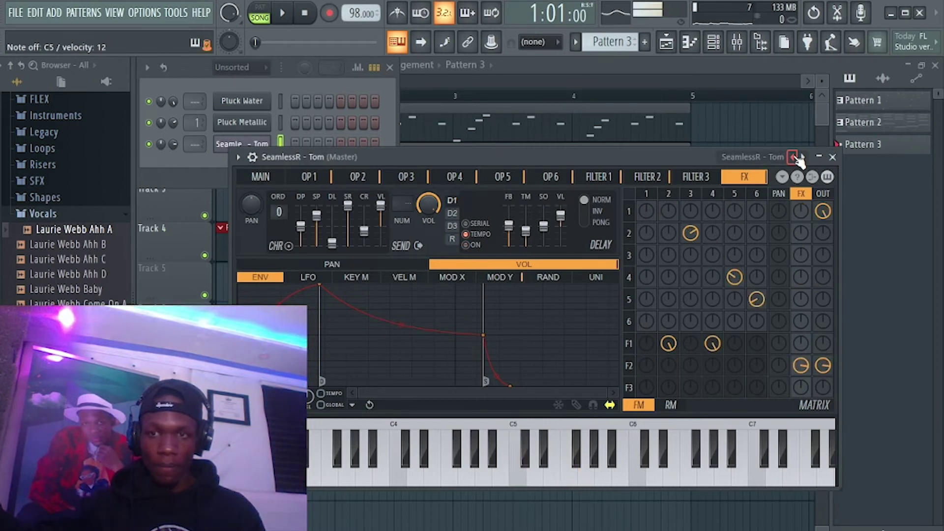
{"action": "left_click", "coordinate": [801, 157]}
{"action": "left_click", "coordinate": [801, 158]}
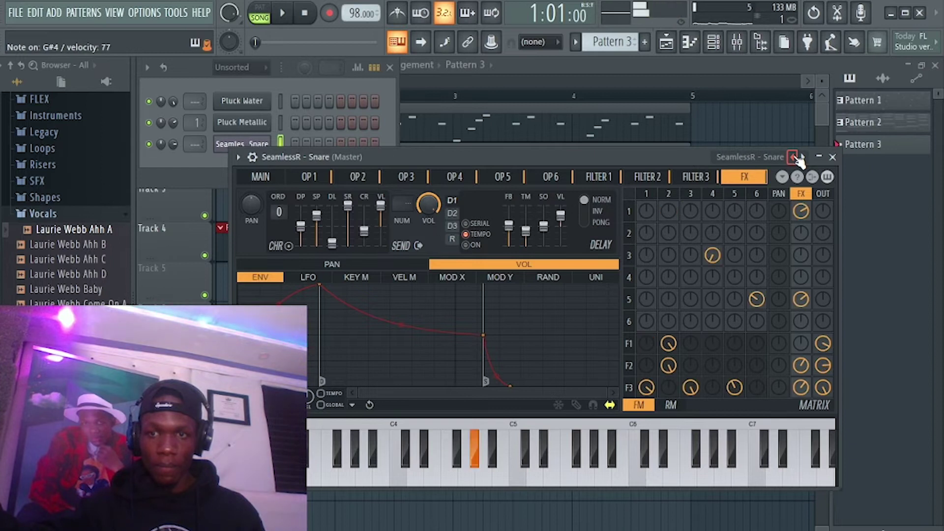
{"action": "left_click", "coordinate": [801, 157]}
{"action": "left_click", "coordinate": [801, 158]}
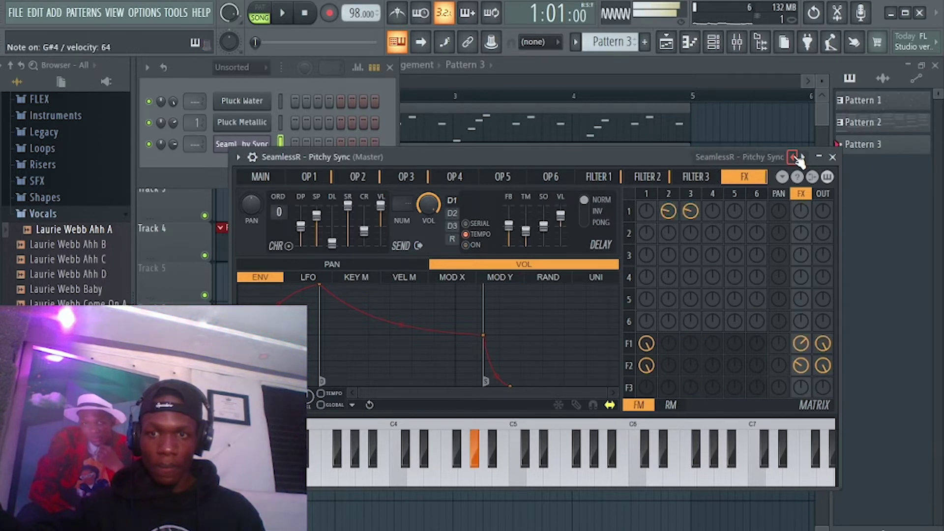
{"action": "left_click", "coordinate": [795, 156]}
{"action": "left_click", "coordinate": [795, 157]}
{"action": "left_click", "coordinate": [795, 156]}
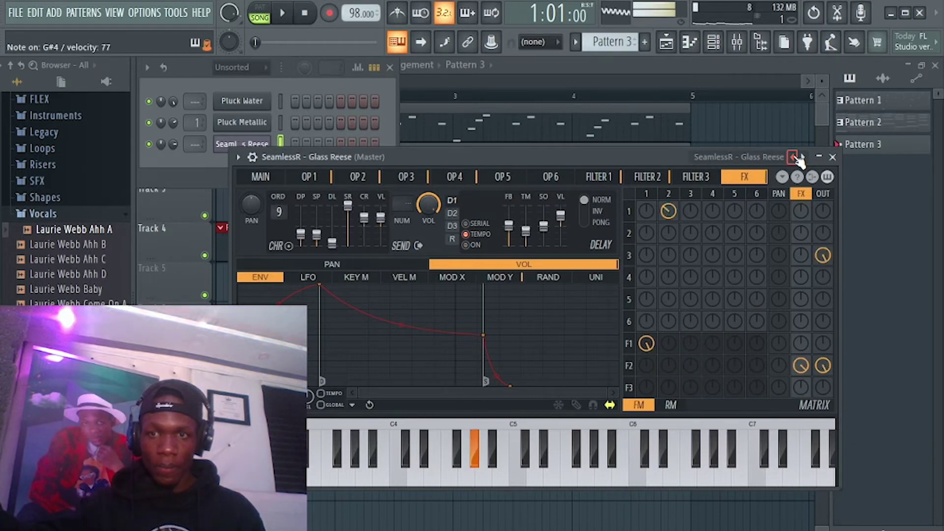
{"action": "left_click", "coordinate": [800, 157]}
{"action": "left_click", "coordinate": [800, 157]}
{"action": "left_click", "coordinate": [801, 157]}
{"action": "left_click", "coordinate": [803, 158]}
{"action": "left_click", "coordinate": [802, 158]}
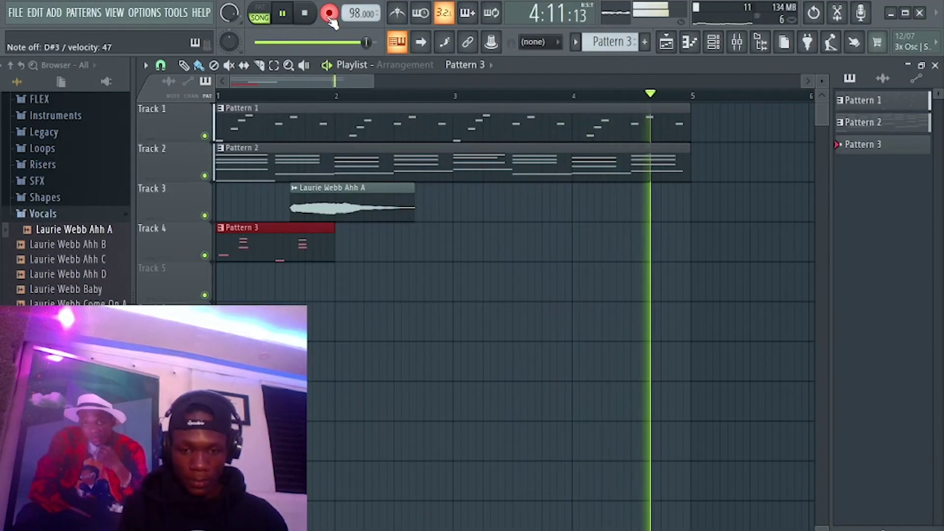
Finish recording the SeamlessR - Big Chord Whip part into Pattern 3 on Track 4 and play it back in the arrangement.
{"action": "key", "text": "space"}
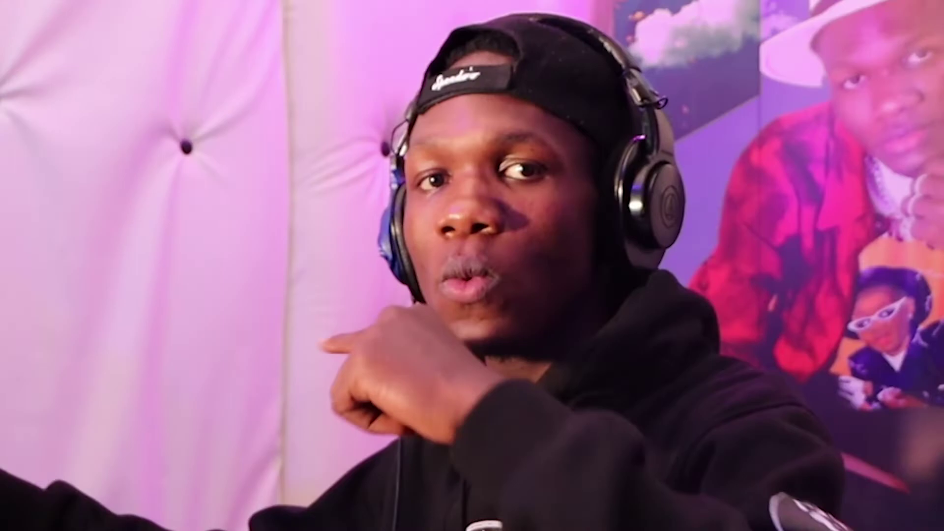
{"action": "key", "text": "space"}
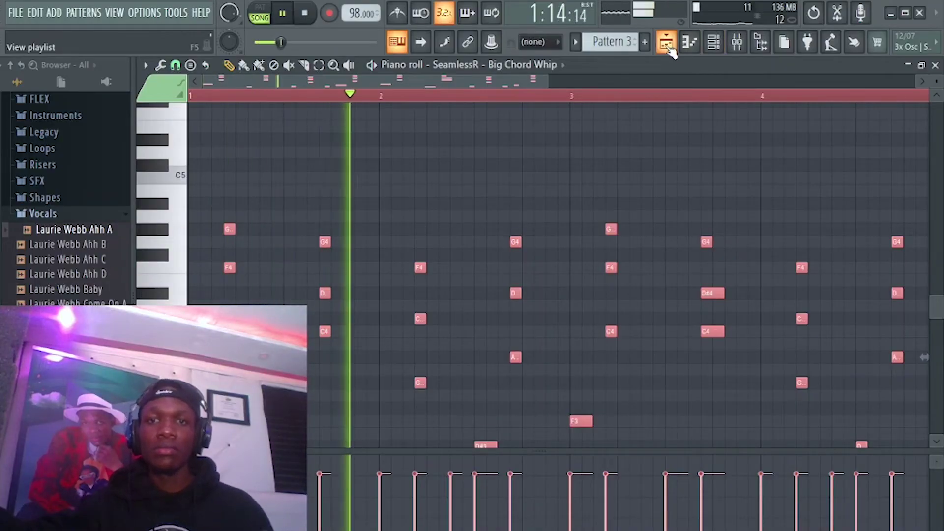
{"action": "left_click", "coordinate": [673, 43]}
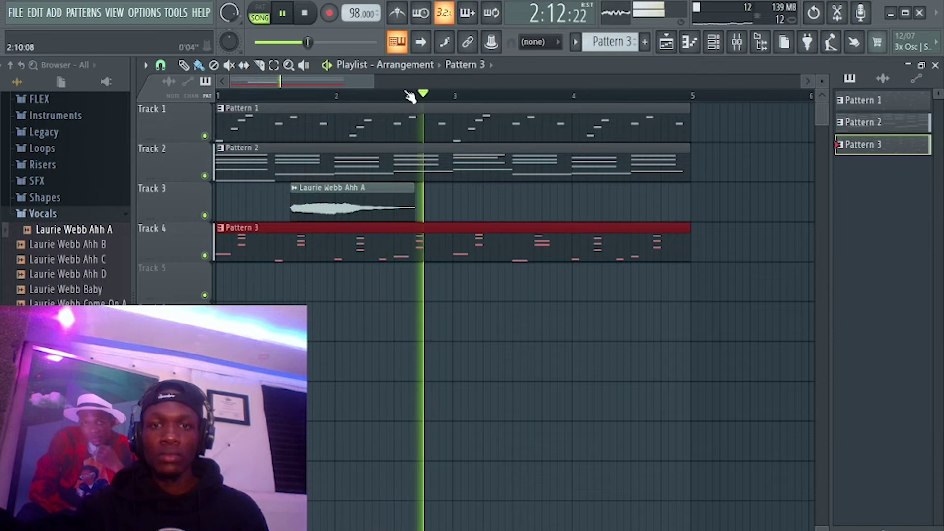
{"action": "left_click_drag", "start_coordinate": [374, 80], "coordinate": [362, 80]}
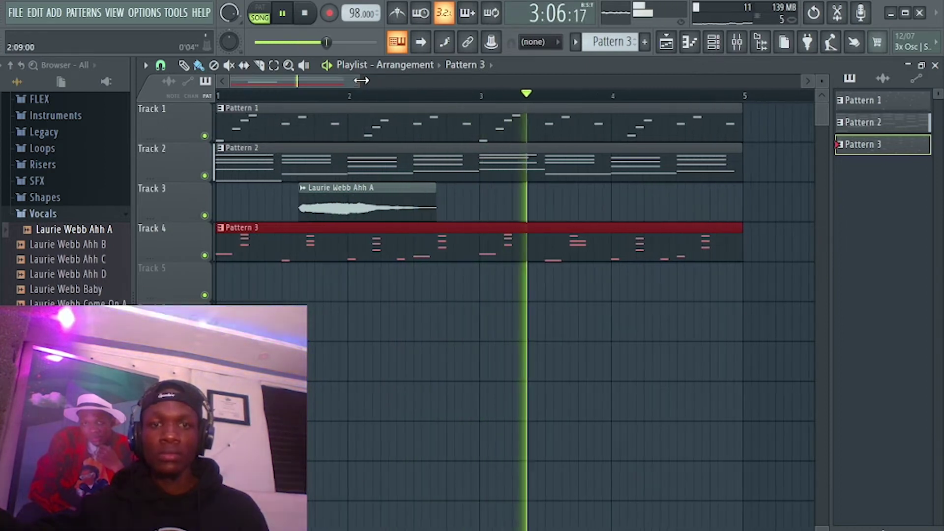
Load Fruity parametric EQ 2 in slot 2 of the vocal's mixer track and lower its band 7 high shelf to about -17.9 dB at 2273 Hz.
{"action": "double_click", "coordinate": [341, 214]}
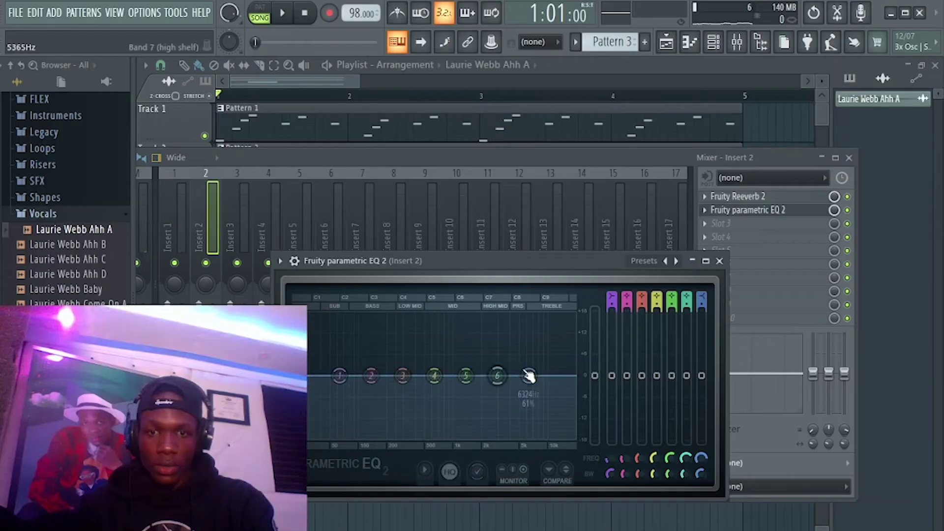
{"action": "left_click_drag", "start_coordinate": [526, 375], "coordinate": [484, 436]}
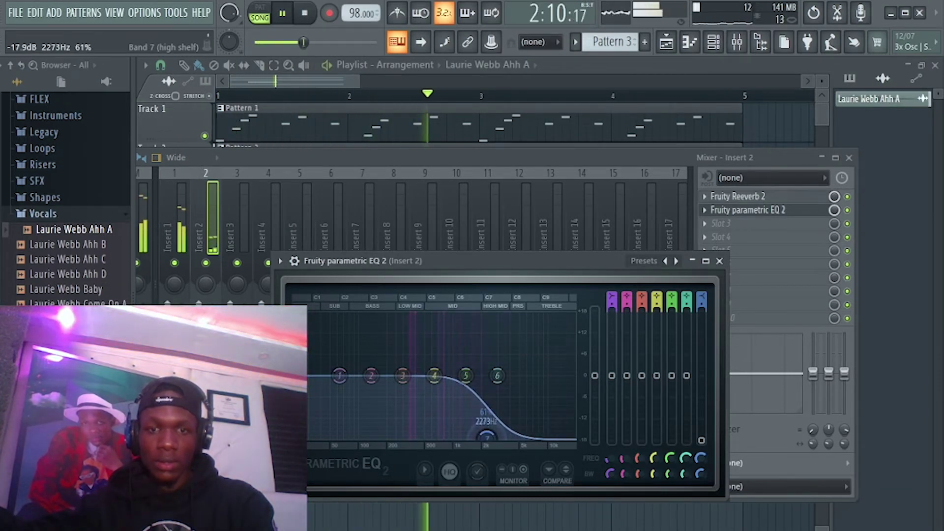
{"action": "left_click", "coordinate": [336, 82]}
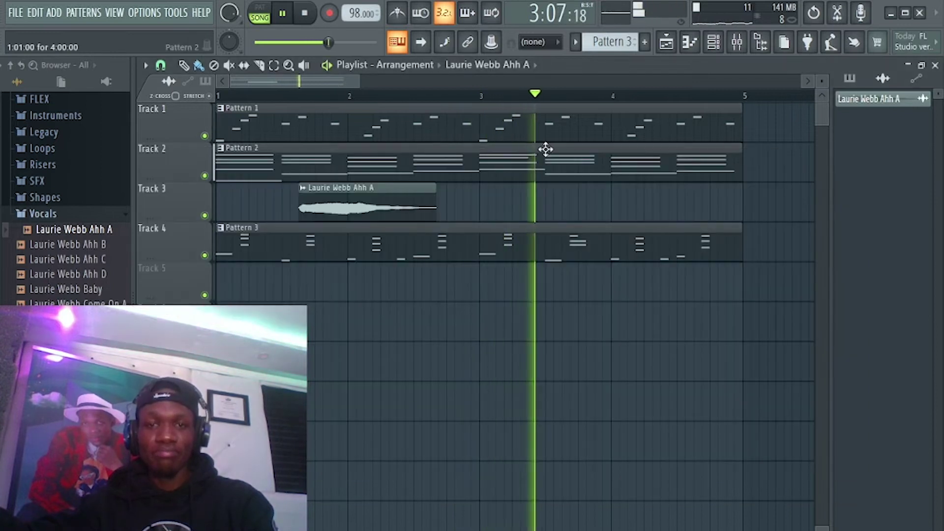
{"action": "left_click_drag", "start_coordinate": [359, 82], "coordinate": [349, 82]}
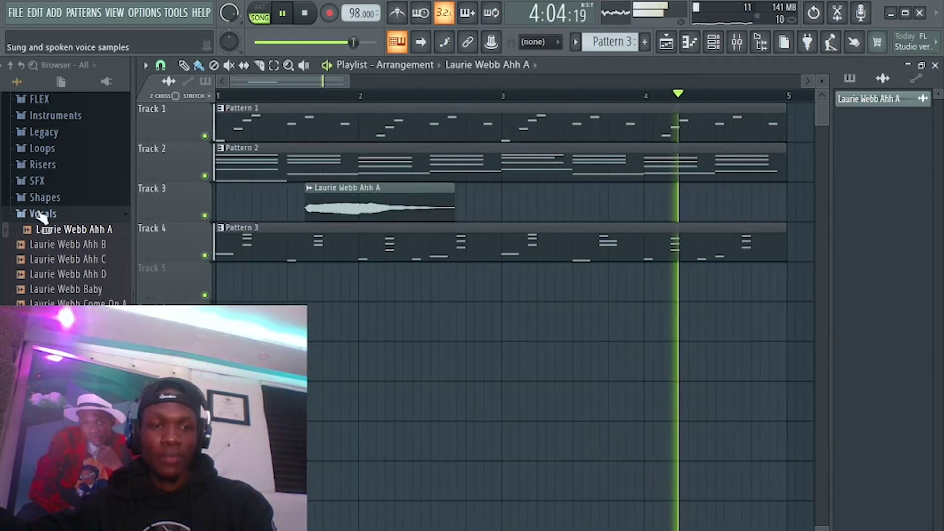
Browse the Drums (ModeAudio) pack's Toms folder and open its Snares folder.
{"action": "scroll", "coordinate": [94, 219], "scroll_direction": "up", "scroll_amount": 5}
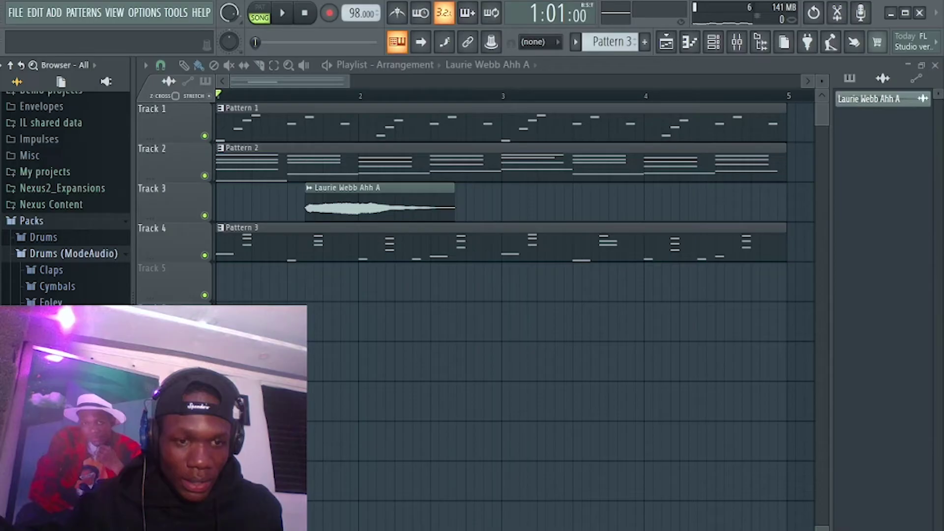
{"action": "left_click", "coordinate": [51, 253]}
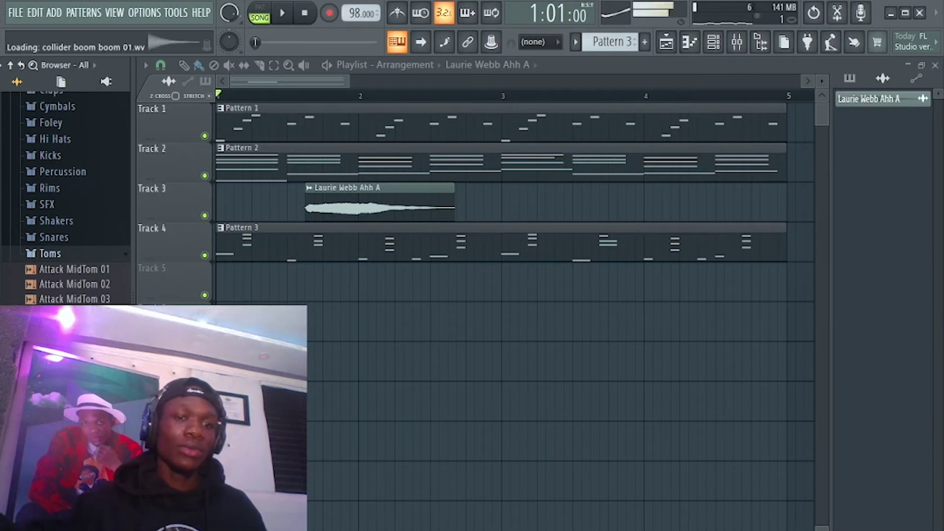
{"action": "left_click", "coordinate": [88, 254]}
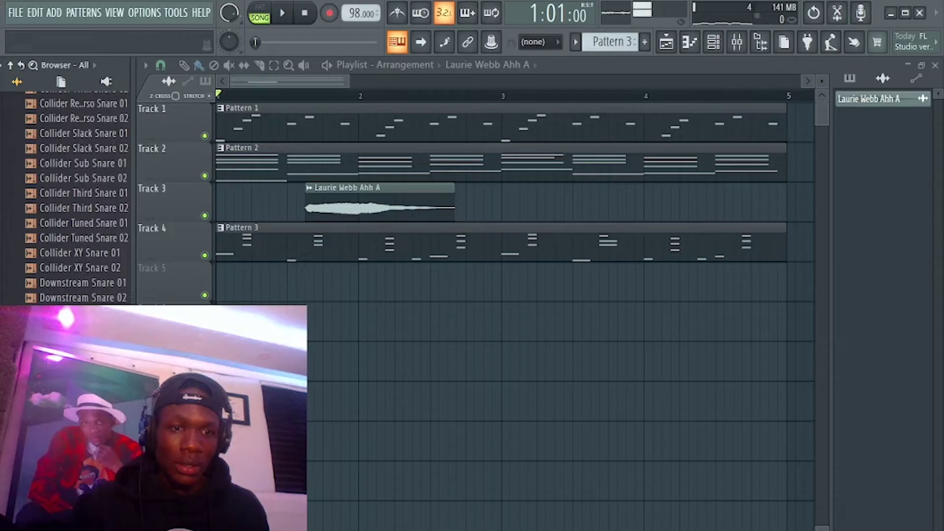
Audition snare samples in the Drums (ModeAudio) Snares folder, from the Downstream and Fracture snares through the Volt SatSnares.
{"action": "scroll", "coordinate": [74, 196], "scroll_direction": "down", "scroll_amount": 8}
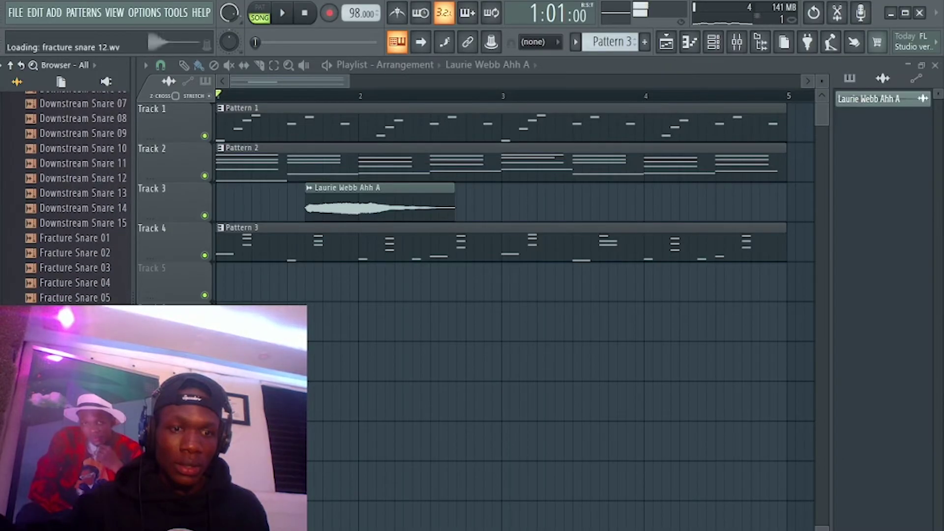
{"action": "scroll", "coordinate": [74, 196], "scroll_direction": "down", "scroll_amount": 6}
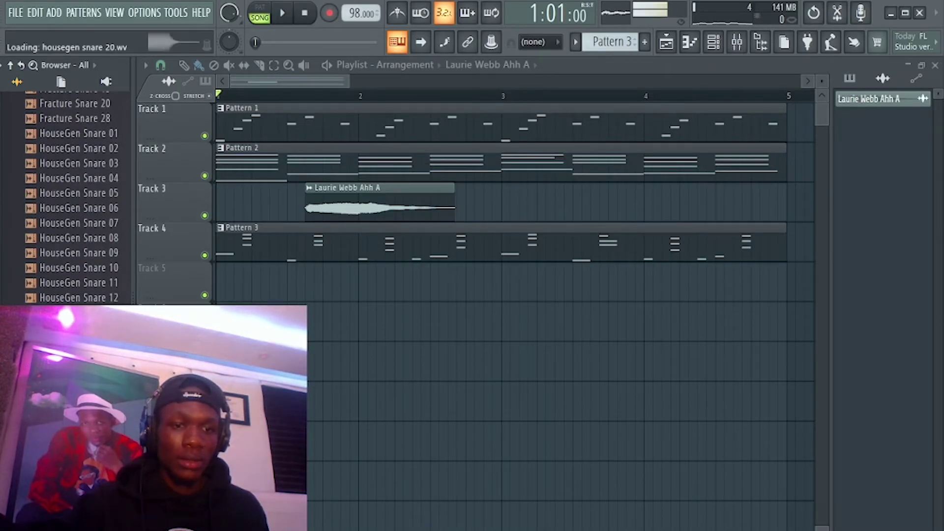
{"action": "scroll", "coordinate": [74, 196], "scroll_direction": "down", "scroll_amount": 6}
{"action": "scroll", "coordinate": [94, 168], "scroll_direction": "down", "scroll_amount": 12}
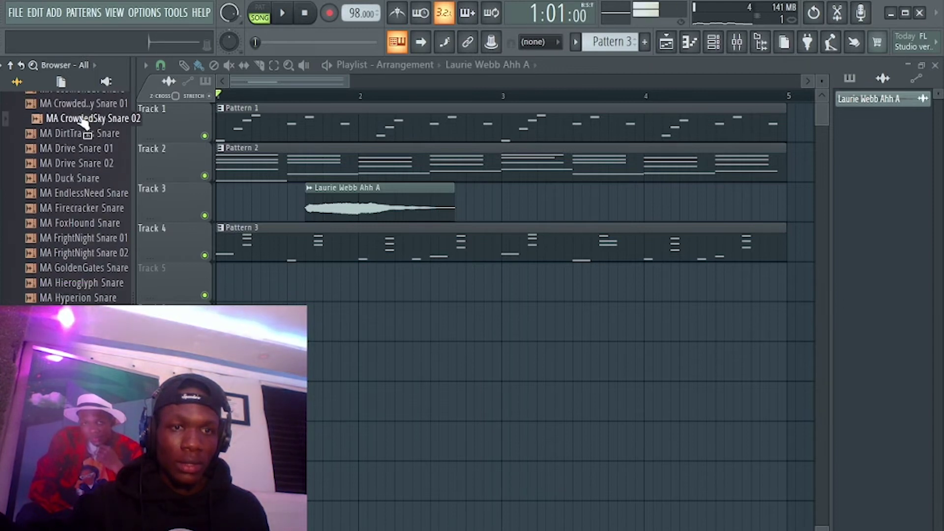
{"action": "left_click", "coordinate": [83, 194]}
{"action": "left_click", "coordinate": [77, 285]}
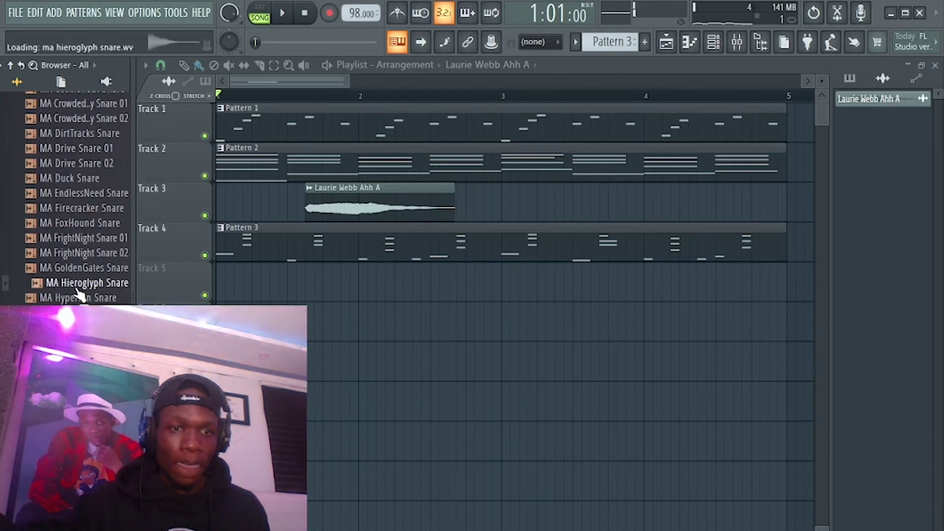
{"action": "scroll", "coordinate": [78, 295], "scroll_direction": "down", "scroll_amount": 8}
{"action": "left_click", "coordinate": [83, 239]}
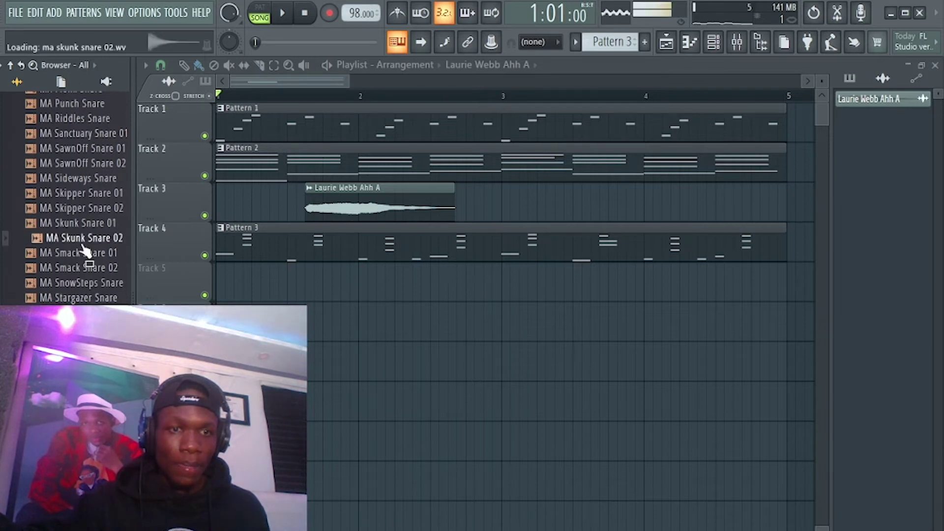
{"action": "left_click", "coordinate": [83, 387]}
{"action": "scroll", "coordinate": [83, 387], "scroll_direction": "down", "scroll_amount": 6}
{"action": "left_click", "coordinate": [83, 387]}
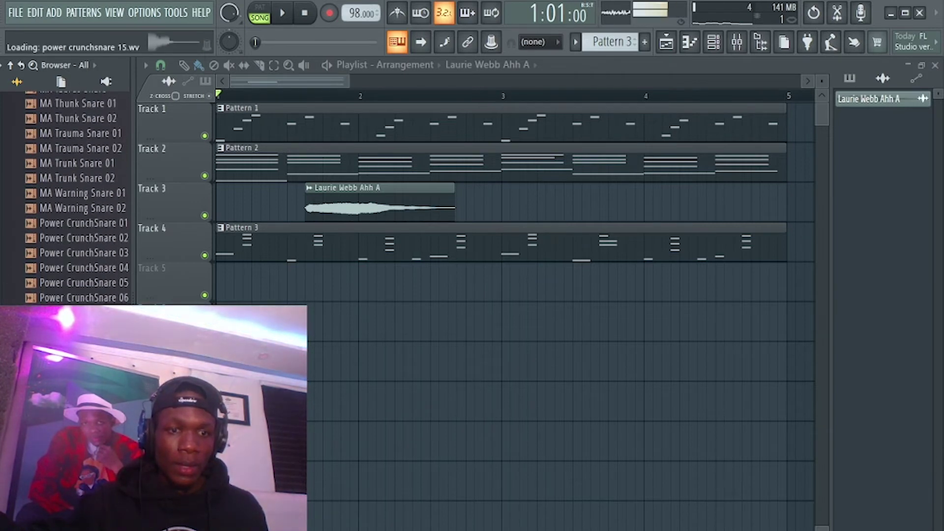
{"action": "scroll", "coordinate": [83, 394], "scroll_direction": "down", "scroll_amount": 9}
{"action": "left_click", "coordinate": [83, 400]}
{"action": "scroll", "coordinate": [83, 399], "scroll_direction": "down", "scroll_amount": 6}
{"action": "scroll", "coordinate": [83, 399], "scroll_direction": "down", "scroll_amount": 12}
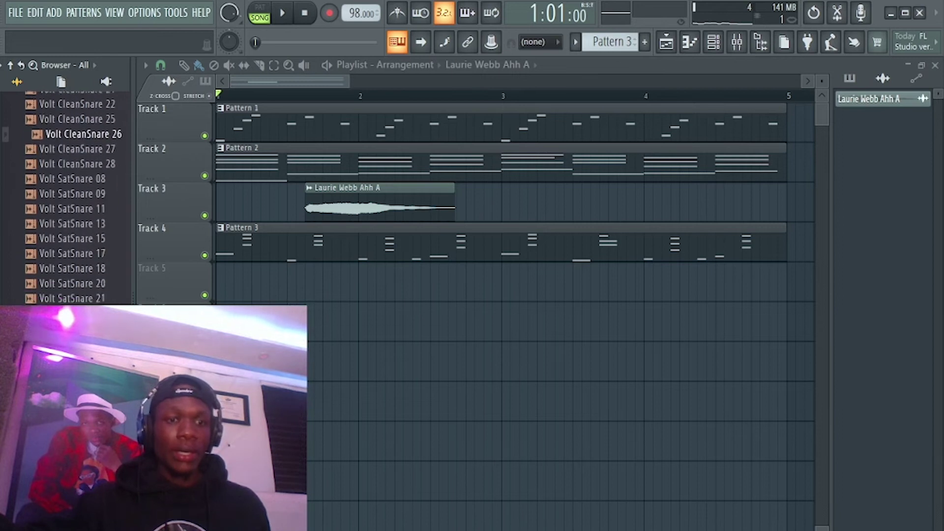
{"action": "left_click", "coordinate": [80, 286]}
{"action": "scroll", "coordinate": [80, 288], "scroll_direction": "up", "scroll_amount": 10}
{"action": "scroll", "coordinate": [81, 290], "scroll_direction": "down", "scroll_amount": 8}
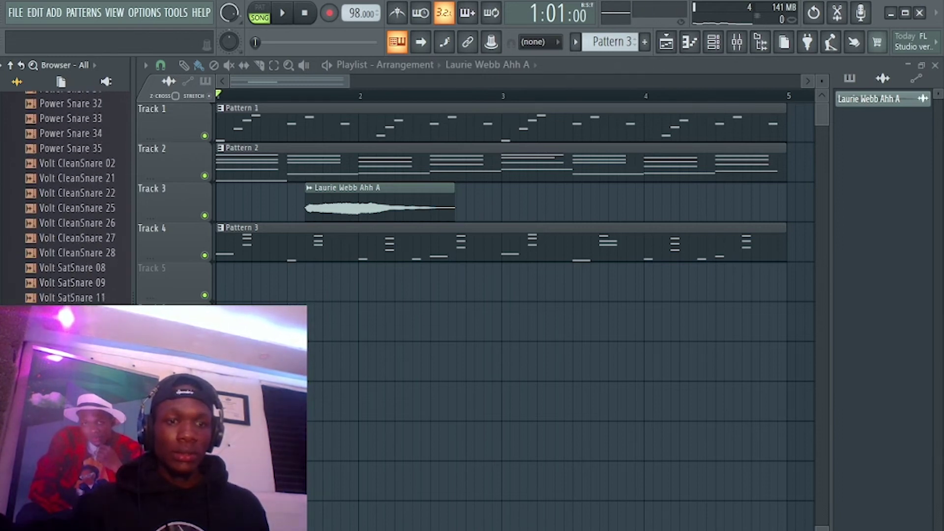
Open the Rims folder of the Drums (ModeAudio) pack and audition the Fracture Rim samples.
{"action": "scroll", "coordinate": [78, 197], "scroll_direction": "up", "scroll_amount": 20}
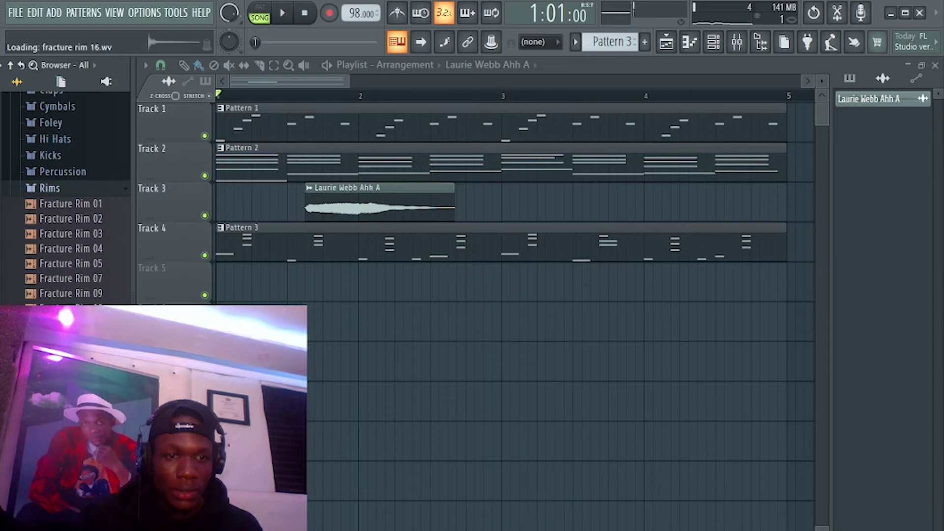
{"action": "key", "text": "Up"}
{"action": "left_click", "coordinate": [90, 249]}
{"action": "left_click", "coordinate": [90, 235]}
{"action": "left_click", "coordinate": [90, 221]}
{"action": "left_click", "coordinate": [90, 205]}
{"action": "scroll", "coordinate": [74, 221], "scroll_direction": "down", "scroll_amount": 2}
{"action": "scroll", "coordinate": [74, 295], "scroll_direction": "down", "scroll_amount": 2}
{"action": "left_click", "coordinate": [74, 368]}
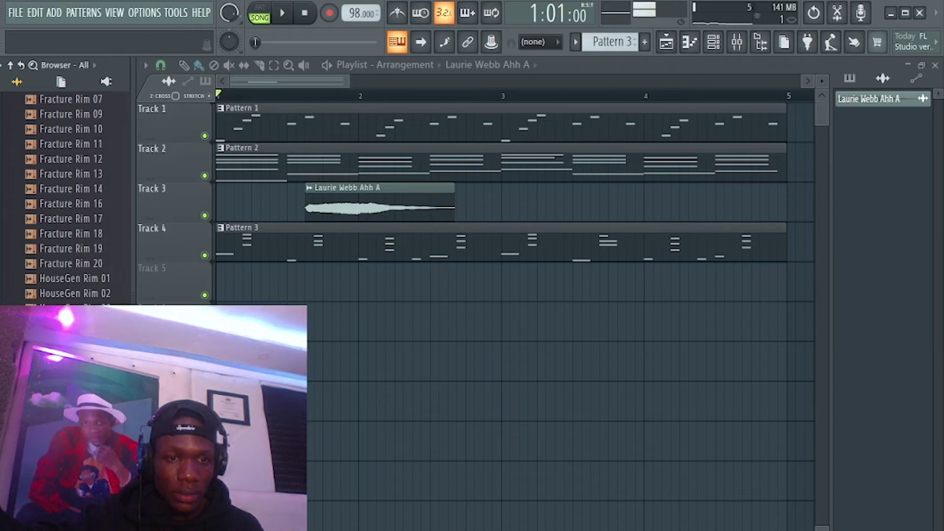
Audition further rim samples in the Rims folder, from the HouseGen rims through the Volt CleanRim and SatRim sounds.
{"action": "scroll", "coordinate": [74, 222], "scroll_direction": "down", "scroll_amount": 4}
{"action": "left_click", "coordinate": [94, 263]}
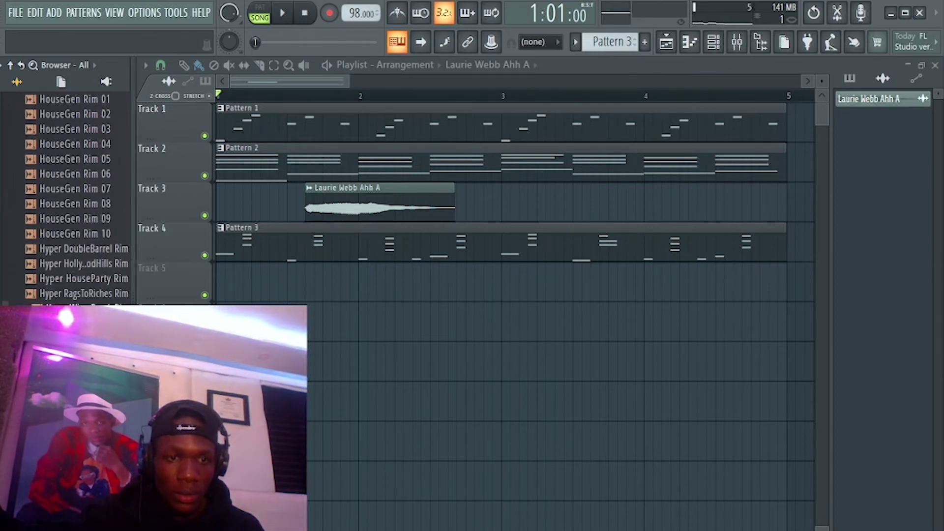
{"action": "scroll", "coordinate": [78, 206], "scroll_direction": "down", "scroll_amount": 5}
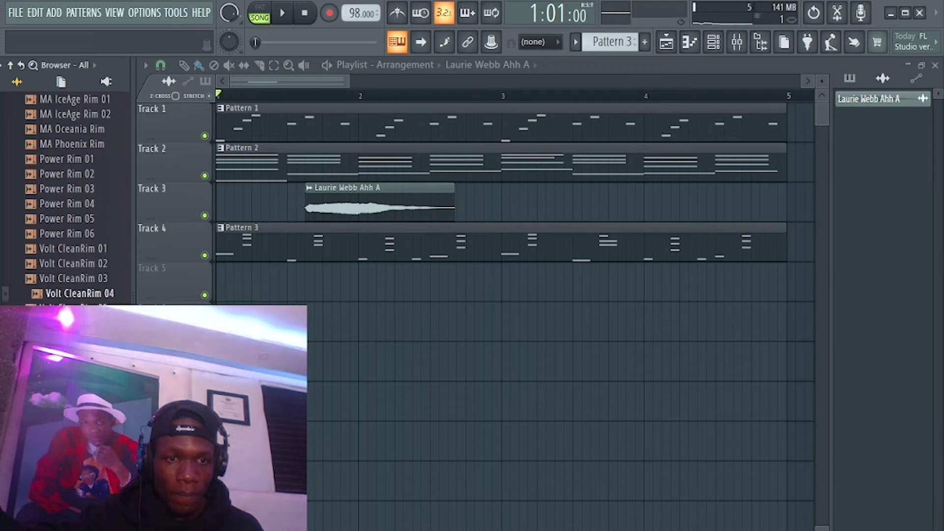
{"action": "left_click", "coordinate": [74, 323]}
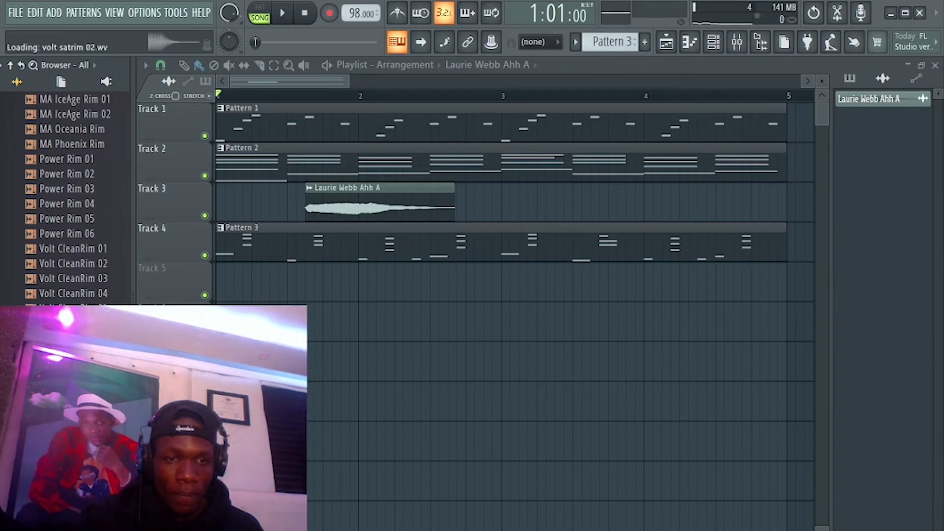
Audition Fracture Rim 11 and other Fracture rims again, and play the arrangement from the start.
{"action": "scroll", "coordinate": [69, 196], "scroll_direction": "up", "scroll_amount": 10}
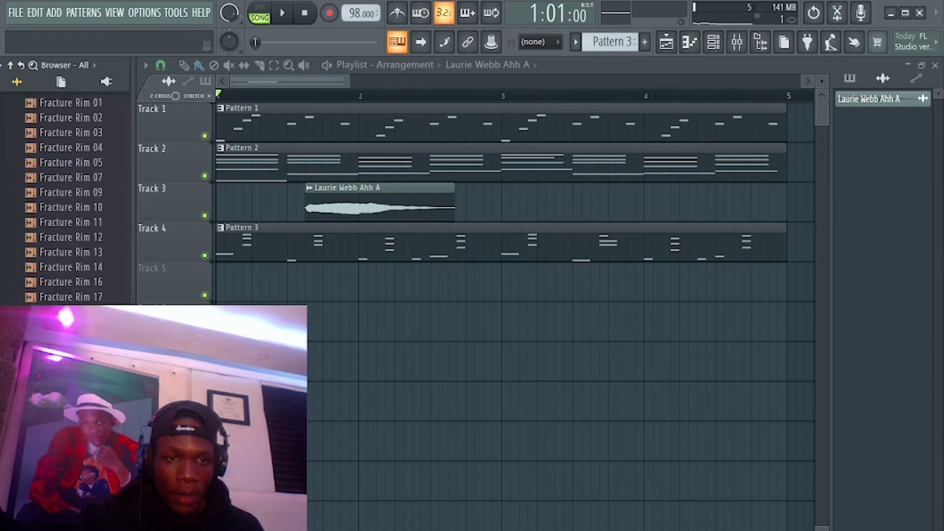
{"action": "left_click", "coordinate": [91, 235]}
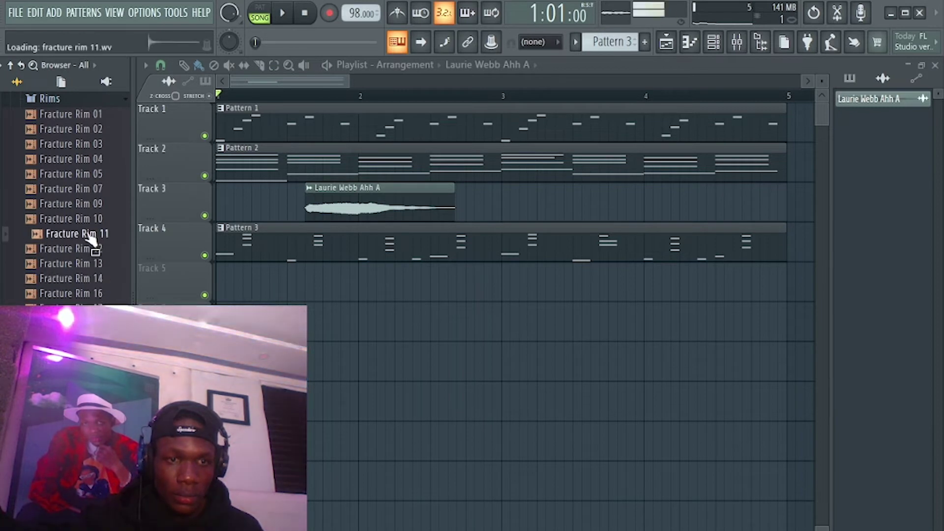
{"action": "left_click", "coordinate": [81, 458]}
{"action": "scroll", "coordinate": [81, 458], "scroll_direction": "down", "scroll_amount": 4}
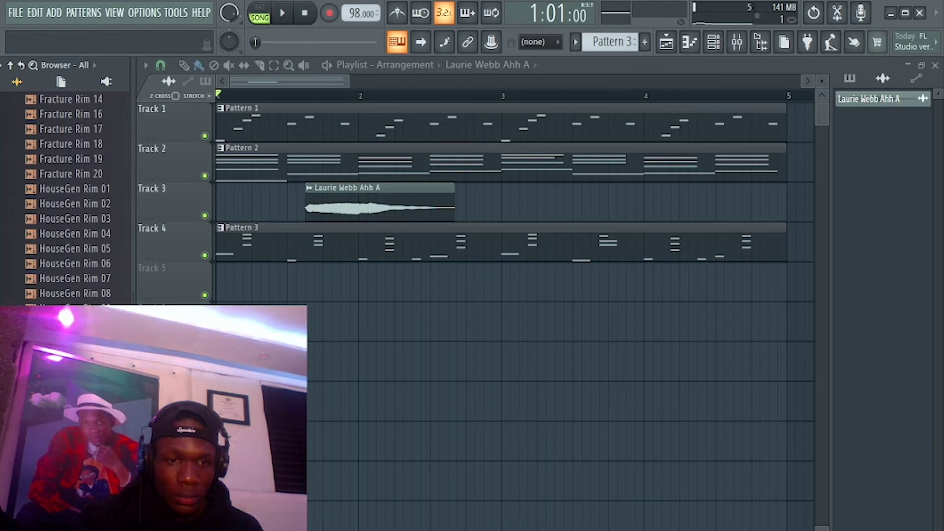
{"action": "scroll", "coordinate": [67, 197], "scroll_direction": "up", "scroll_amount": 15}
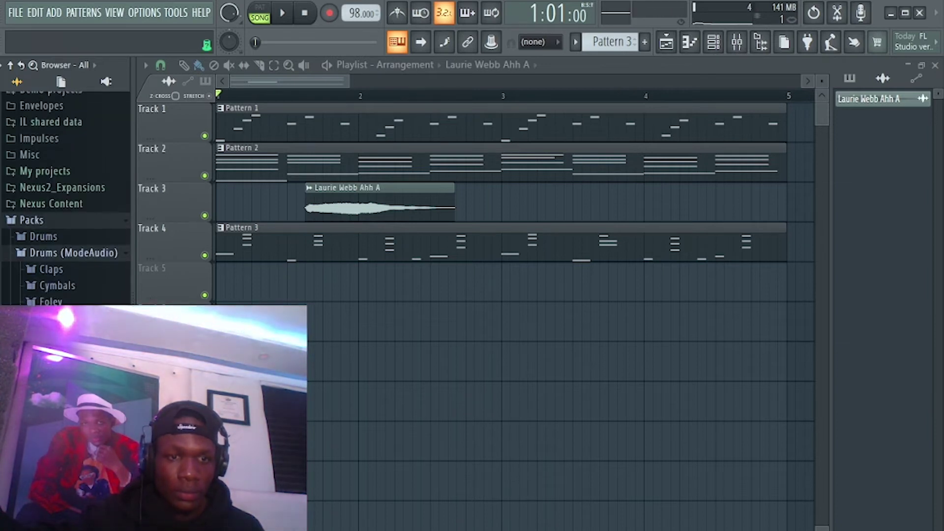
{"action": "key", "text": "space"}
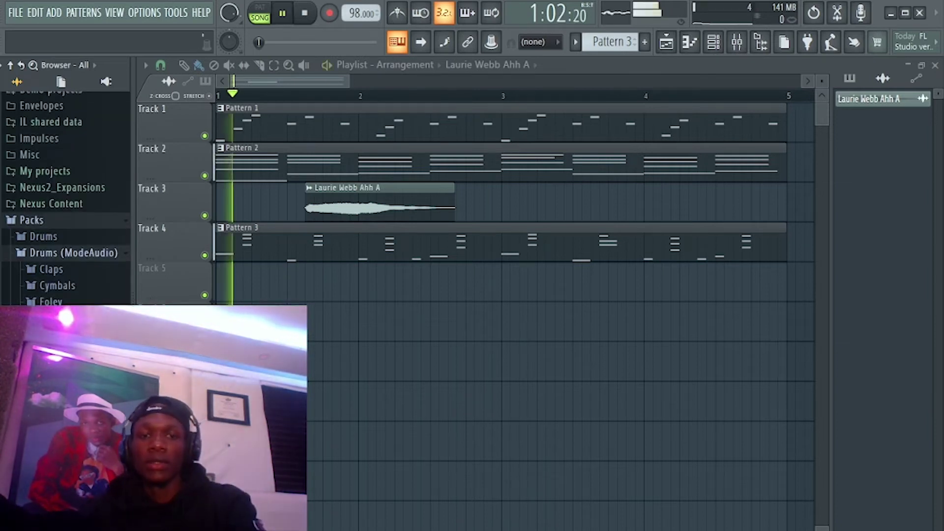
{"action": "key", "text": "space"}
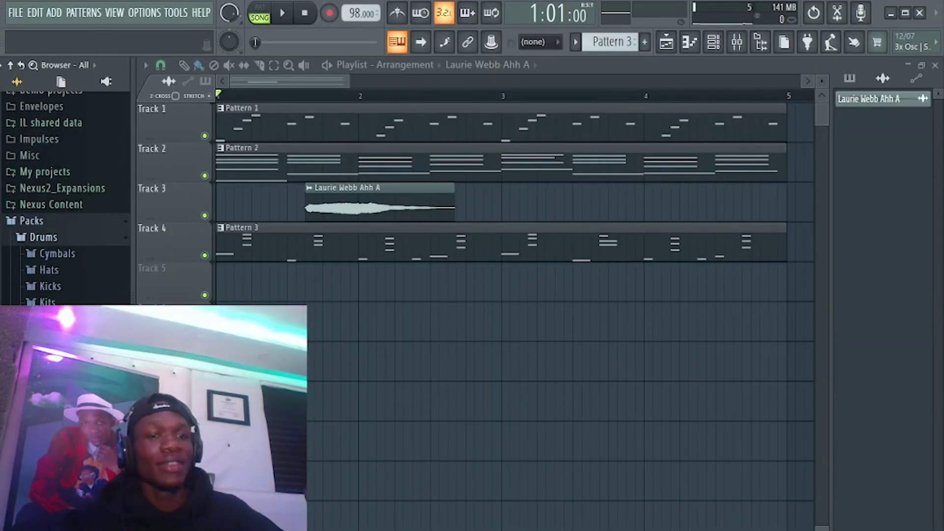
Load FPC Rim from the Drums pack's Snares folder into a new channel and place a new Pattern 4 on Track 5.
{"action": "left_click", "coordinate": [54, 352]}
{"action": "left_click", "coordinate": [59, 355]}
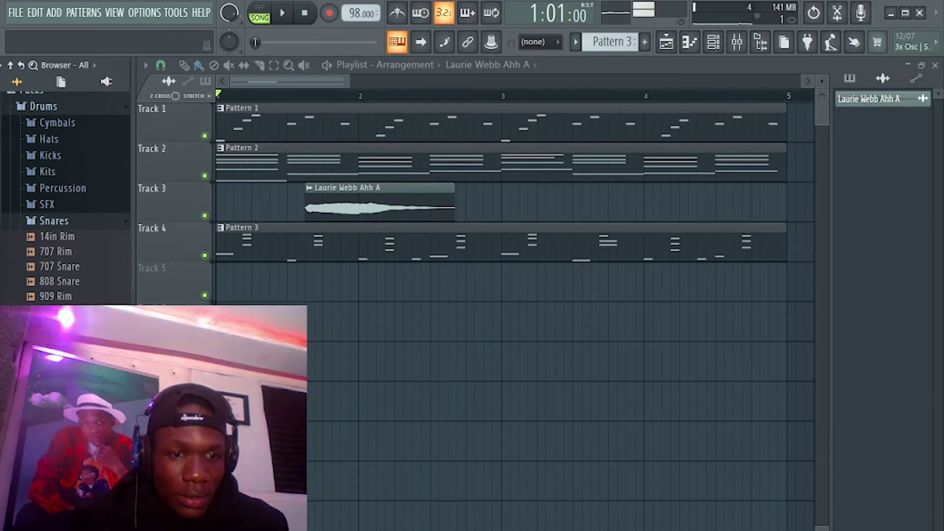
{"action": "scroll", "coordinate": [66, 197], "scroll_direction": "down", "scroll_amount": 4}
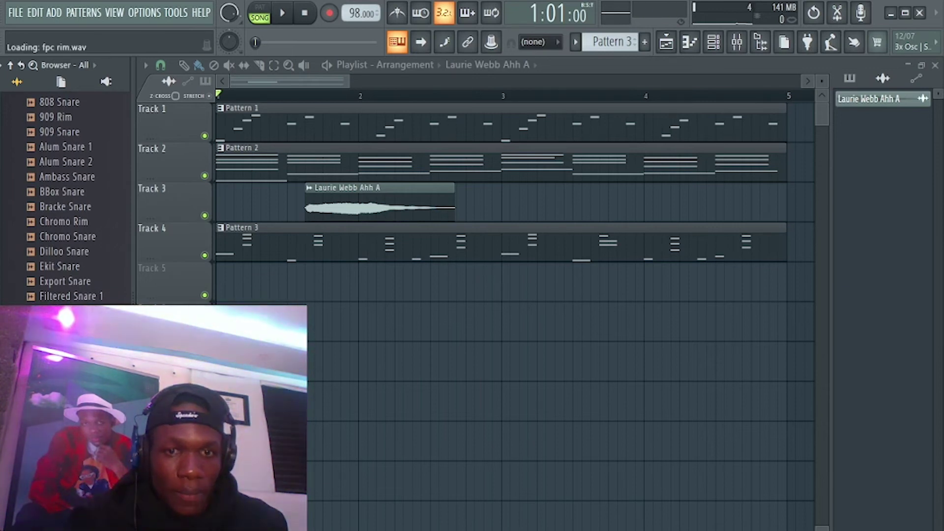
{"action": "left_click", "coordinate": [650, 47]}
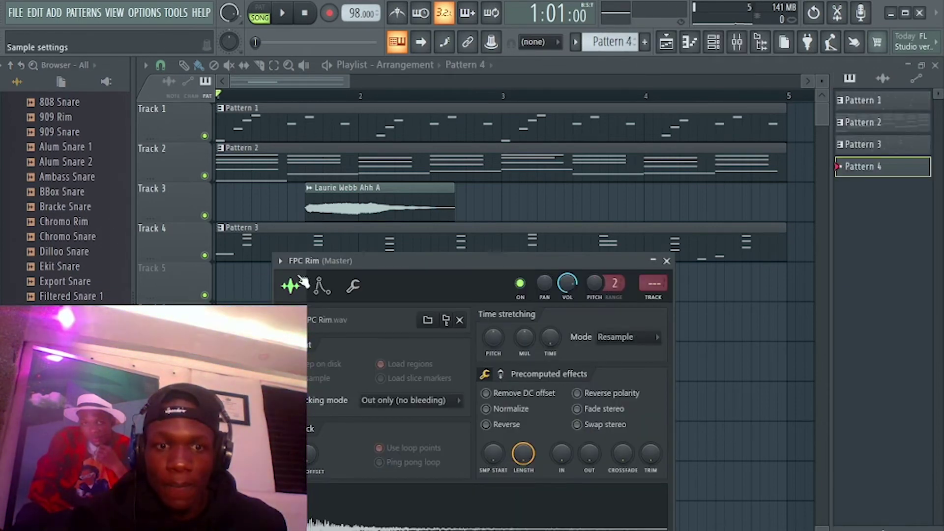
{"action": "left_click", "coordinate": [229, 287]}
Normalize the FPC Rim sample and give it a fade-out in its channel settings.
{"action": "left_click", "coordinate": [728, 45]}
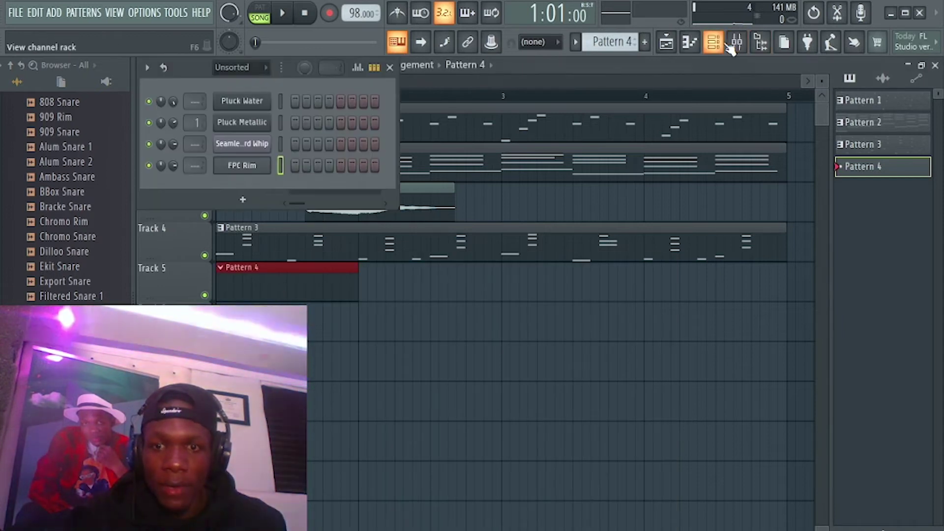
{"action": "left_click", "coordinate": [255, 170]}
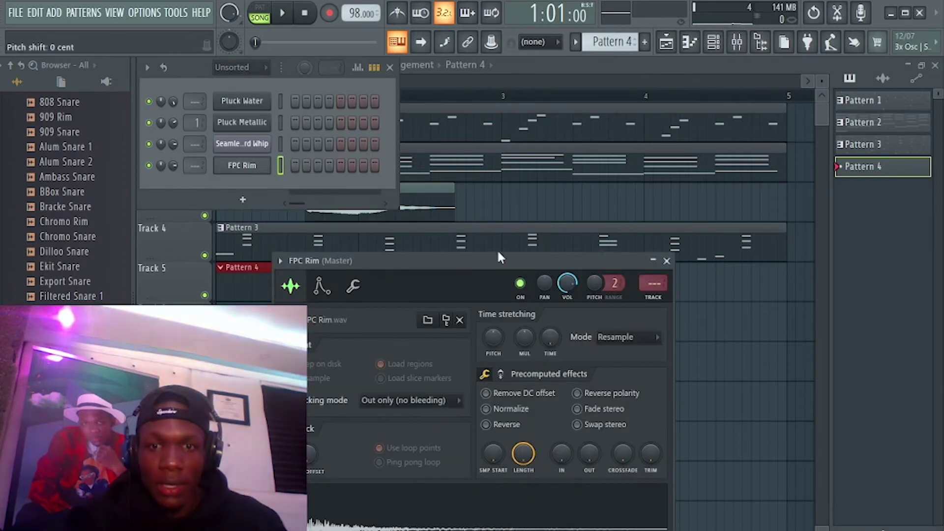
{"action": "left_click_drag", "start_coordinate": [508, 258], "coordinate": [493, 116]}
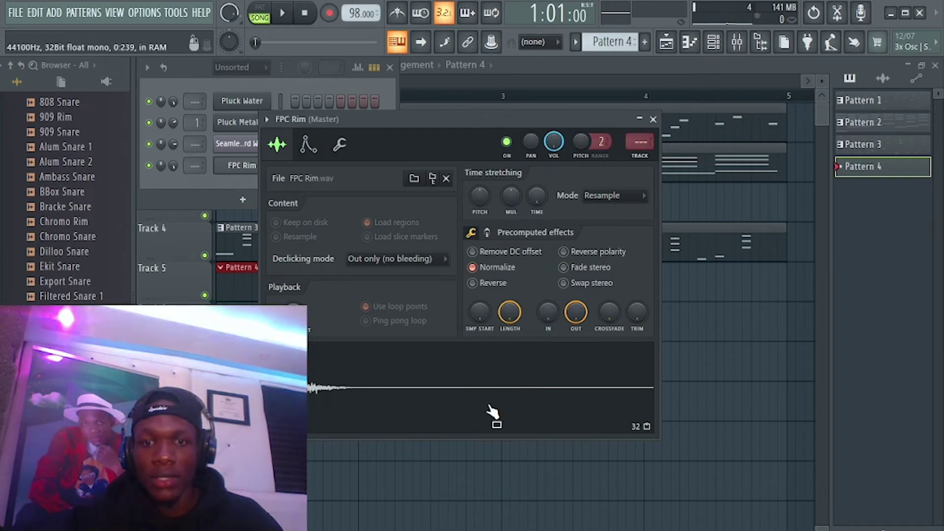
Draw a one-bar rim rhythm for FPC Rim with C5 notes on steps 1, 4, 7, 11 and 13.
{"action": "left_click", "coordinate": [692, 47]}
{"action": "key", "text": "space"}
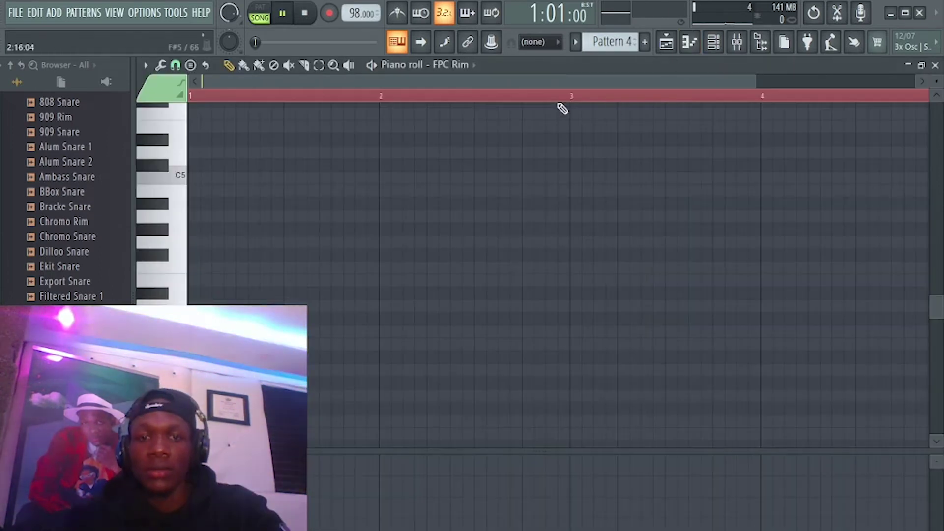
{"action": "scroll", "coordinate": [507, 98], "scroll_direction": "up", "scroll_amount": 2}
{"action": "left_click_drag", "start_coordinate": [535, 82], "coordinate": [423, 83]}
{"action": "left_click_drag", "start_coordinate": [192, 330], "coordinate": [191, 176]}
{"action": "left_click_drag", "start_coordinate": [358, 188], "coordinate": [232, 192]}
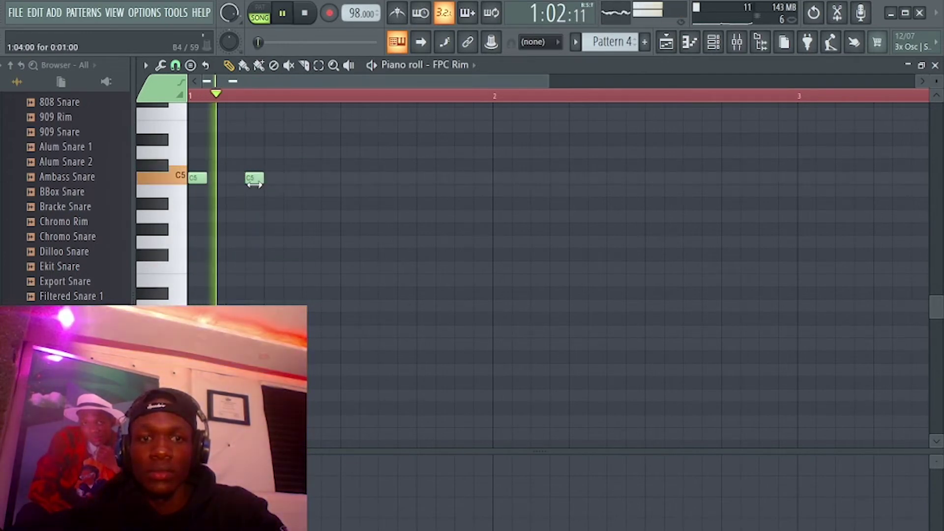
{"action": "left_click", "coordinate": [311, 178]}
{"action": "key", "text": "space"}
{"action": "left_click", "coordinate": [350, 178]}
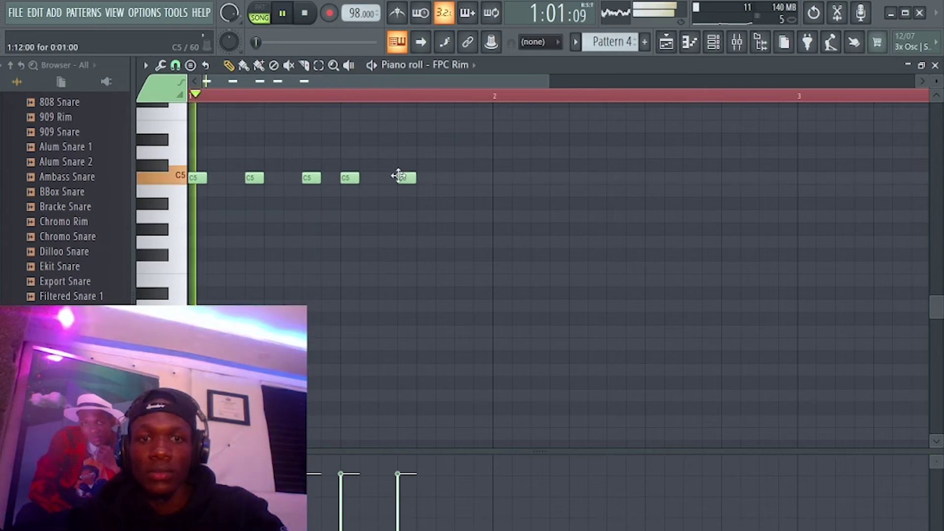
{"action": "right_click", "coordinate": [355, 180]}
{"action": "key", "text": "space"}
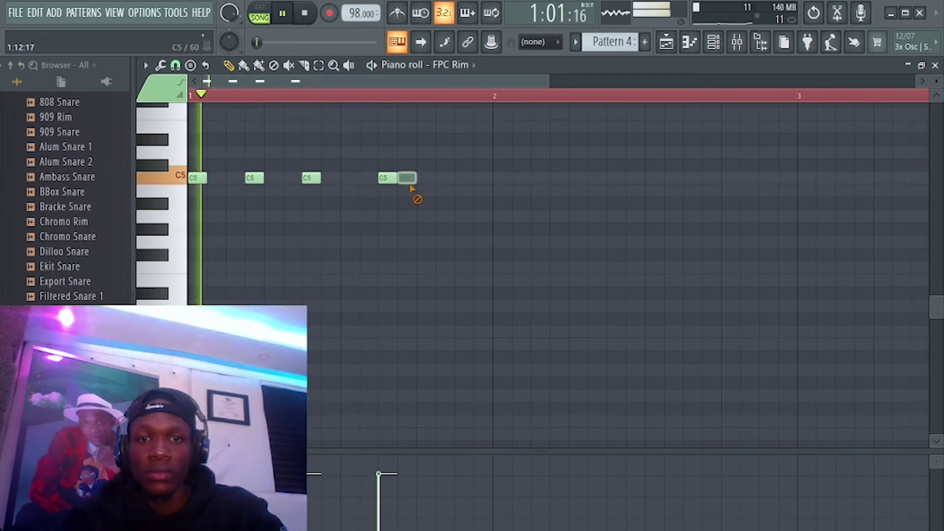
Duplicate the one-bar FPC Rim rhythm to fill bars 2 to 4.
{"action": "key", "text": "ctrl+a"}
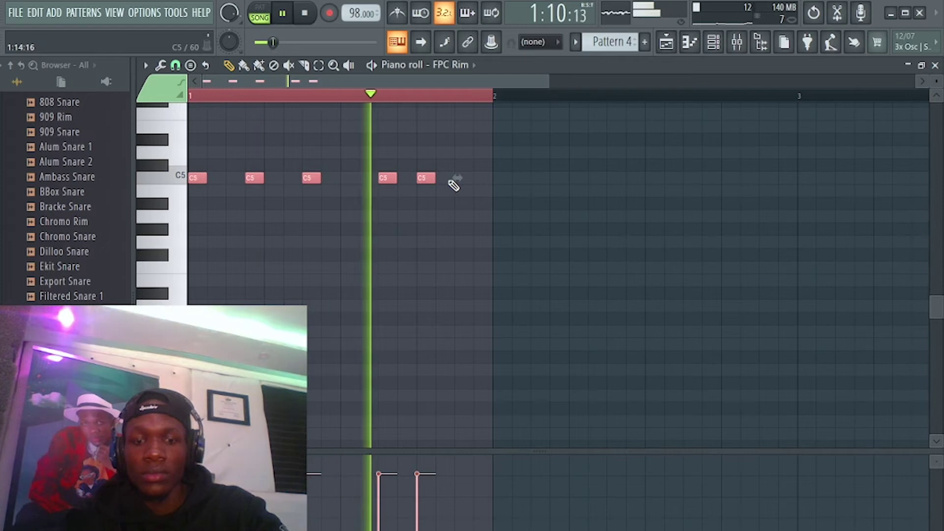
{"action": "key", "text": "ctrl+b"}
{"action": "scroll", "coordinate": [504, 103], "scroll_direction": "down", "scroll_amount": 2}
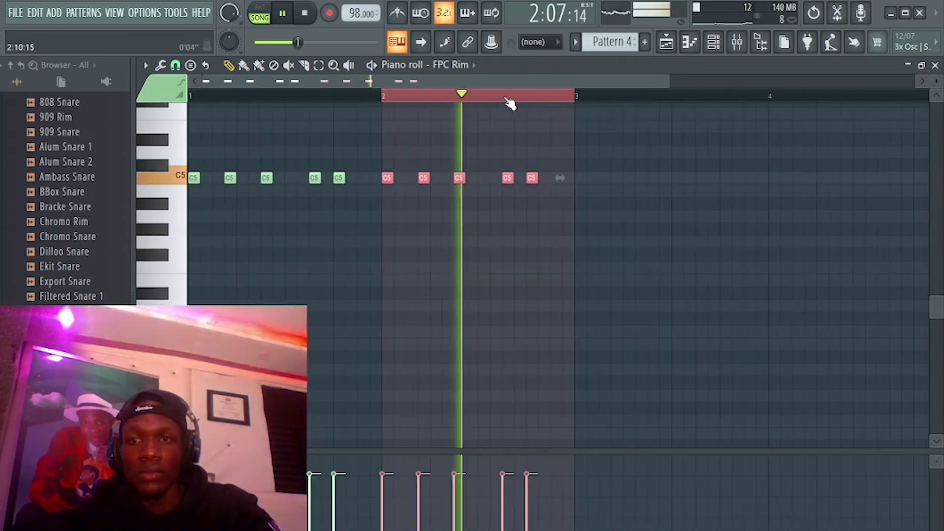
{"action": "key", "text": "ctrl+b"}
{"action": "key", "text": "ctrl+b"}
{"action": "scroll", "coordinate": [509, 103], "scroll_direction": "down", "scroll_amount": 2}
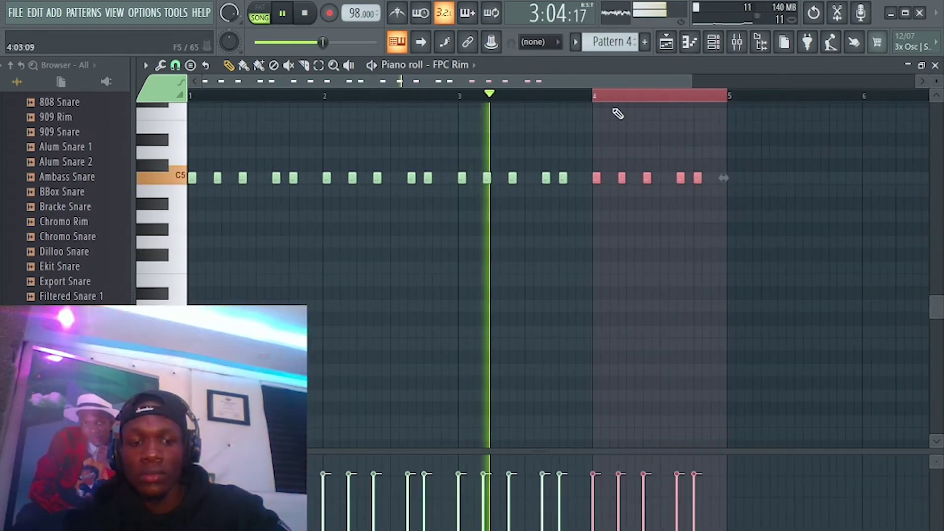
Scale the levels of all FPC Rim notes and place a new Pattern 5 on Track 6 of the playlist.
{"action": "key", "text": "ctrl+a"}
{"action": "key", "text": "alt+x"}
{"action": "mouse_move", "coordinate": [472, 246]}
{"action": "left_mouse_down"}
{"action": "mouse_move", "coordinate": [472, 229]}
{"action": "mouse_move", "coordinate": [472, 237]}
{"action": "left_mouse_up"}
{"action": "left_click", "coordinate": [509, 355]}
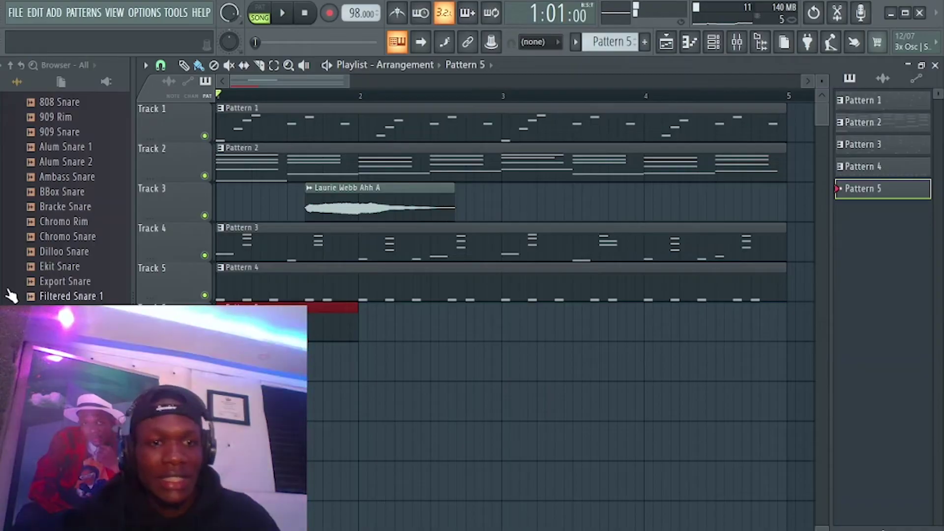
Audition closed hats in the Drums pack's Hats folder and open 808 CH in a new channel.
{"action": "scroll", "coordinate": [88, 275], "scroll_direction": "up", "scroll_amount": 10}
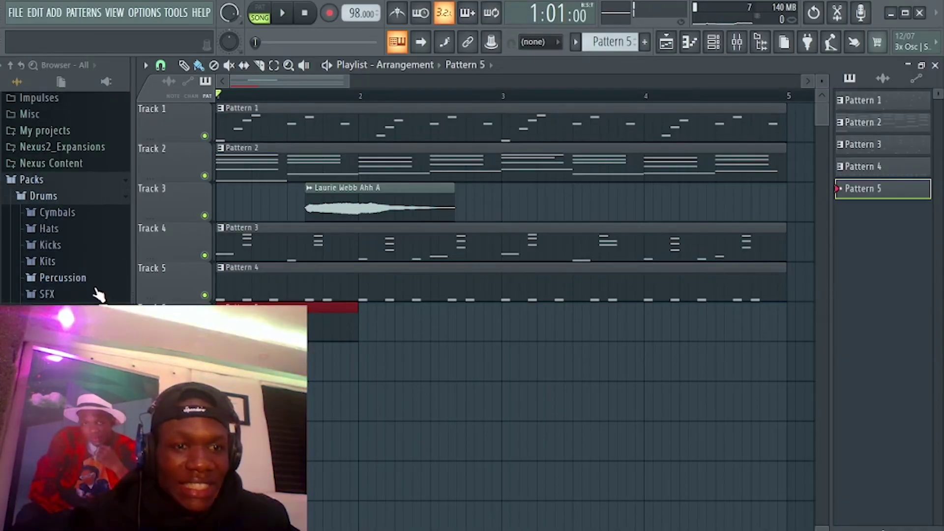
{"action": "left_click", "coordinate": [63, 245]}
{"action": "left_click", "coordinate": [64, 156]}
{"action": "left_click", "coordinate": [67, 139]}
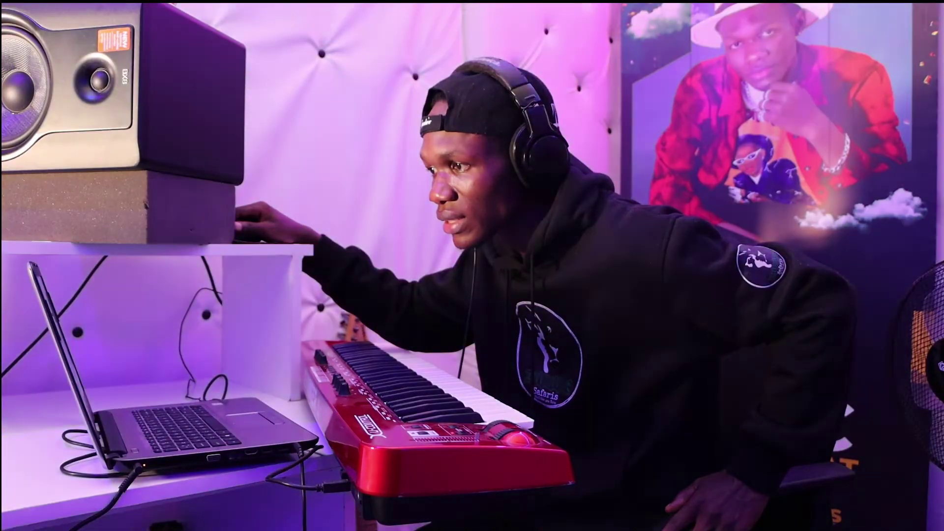
{"action": "right_click", "coordinate": [64, 184]}
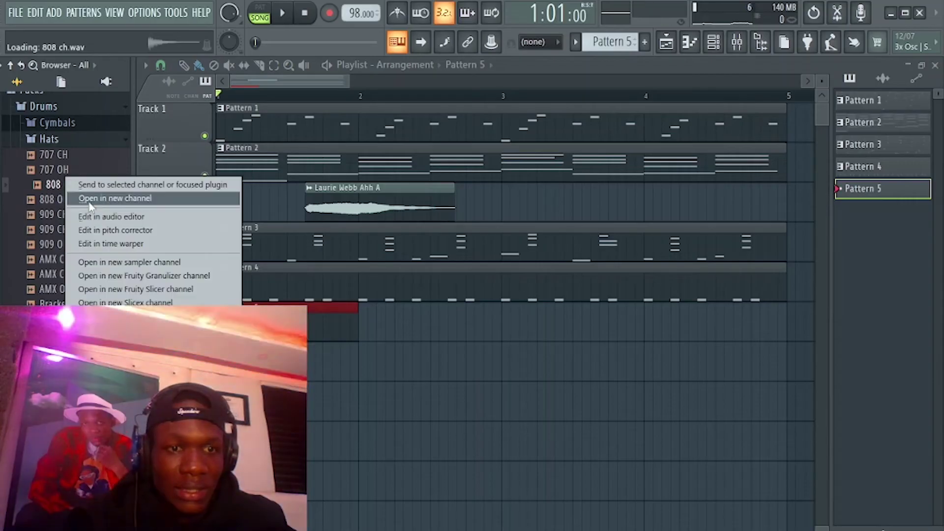
{"action": "left_click", "coordinate": [93, 200]}
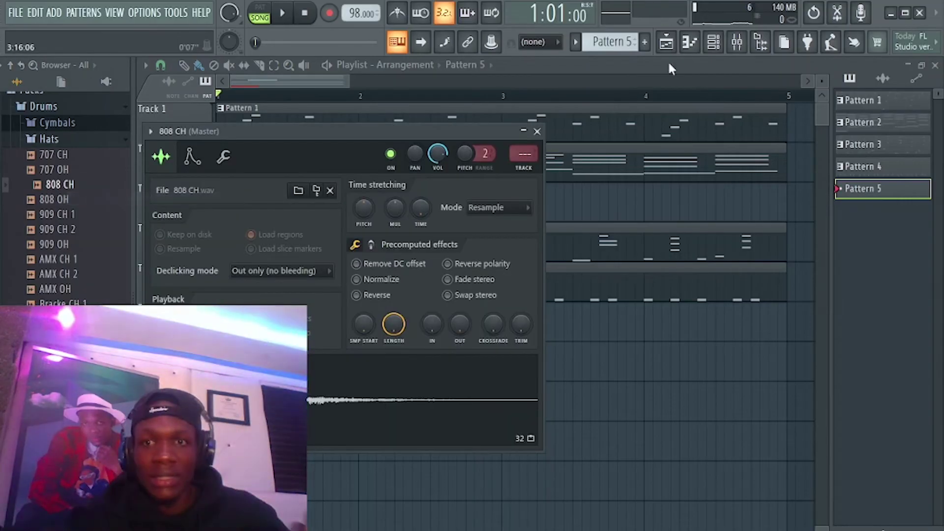
Start the 808 CH hat rhythm in Pattern 5 with C5 notes on steps 1, 3 and 4 of bar 1.
{"action": "key", "text": "F7"}
{"action": "scroll", "coordinate": [545, 79], "scroll_direction": "up", "scroll_amount": 3}
{"action": "left_click_drag", "start_coordinate": [545, 79], "coordinate": [241, 136]}
{"action": "left_click_drag", "start_coordinate": [195, 281], "coordinate": [172, 293]}
{"action": "left_click_drag", "start_coordinate": [169, 186], "coordinate": [169, 177]}
{"action": "key", "text": "space"}
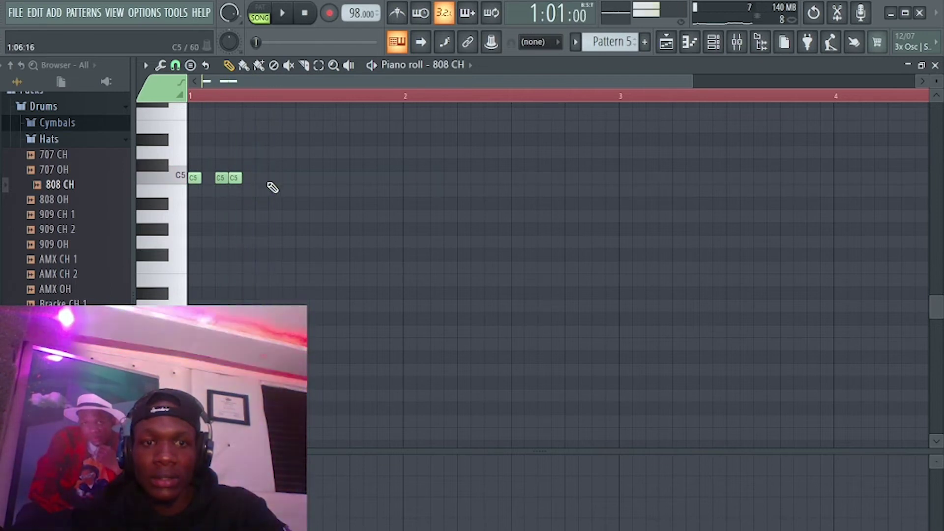
Add 808 CH notes at C5 on steps 7, 9, 11, 12 and 15 of bar 1, checking them against playback.
{"action": "left_click", "coordinate": [273, 178]}
{"action": "key", "text": "space"}
{"action": "left_click", "coordinate": [328, 178]}
{"action": "key", "text": "space"}
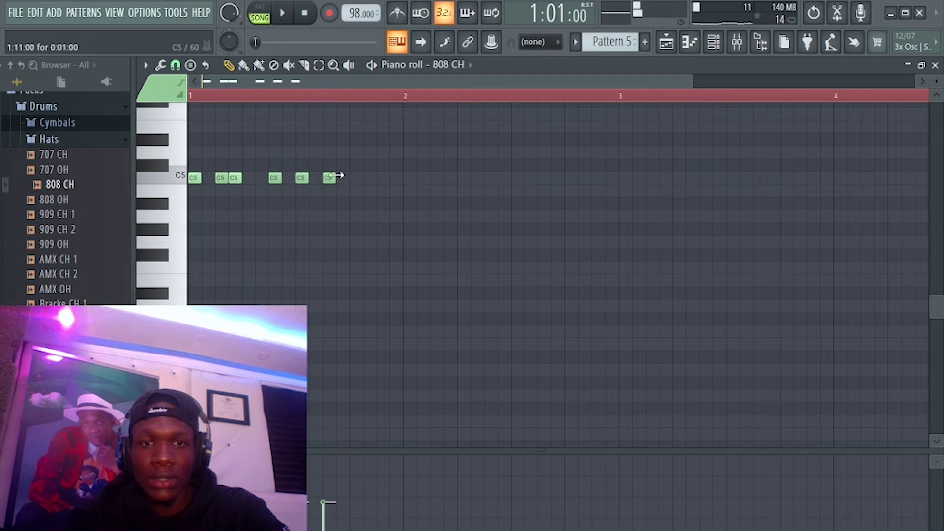
{"action": "left_click", "coordinate": [328, 178]}
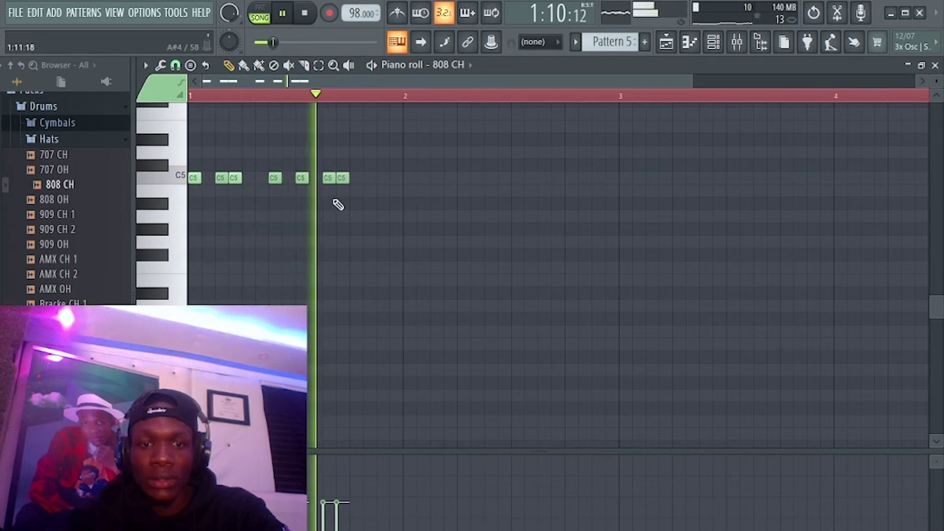
{"action": "key", "text": "space"}
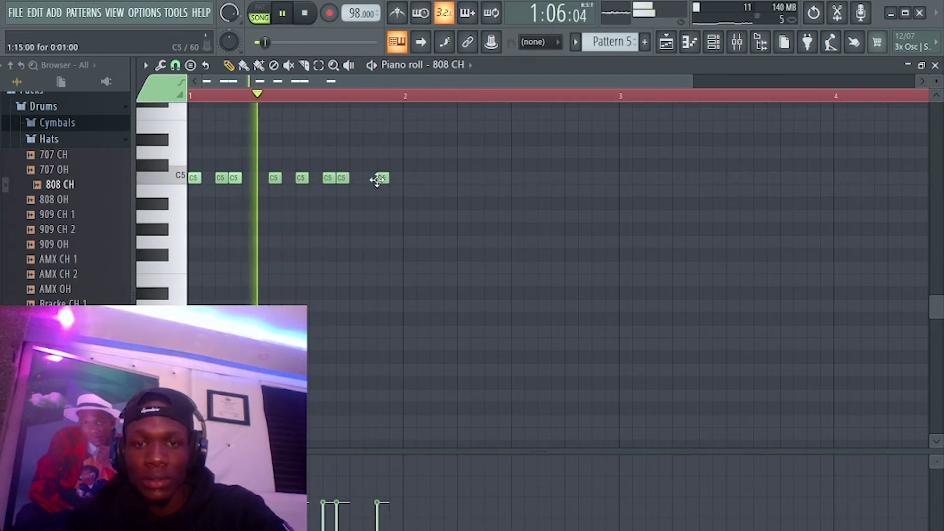
Duplicate the one-bar 808 CH rhythm into bar 2 and deselect the notes.
{"action": "key", "text": "ctrl+a"}
{"action": "key", "text": "ctrl+b"}
{"action": "key", "text": "ctrl+d"}
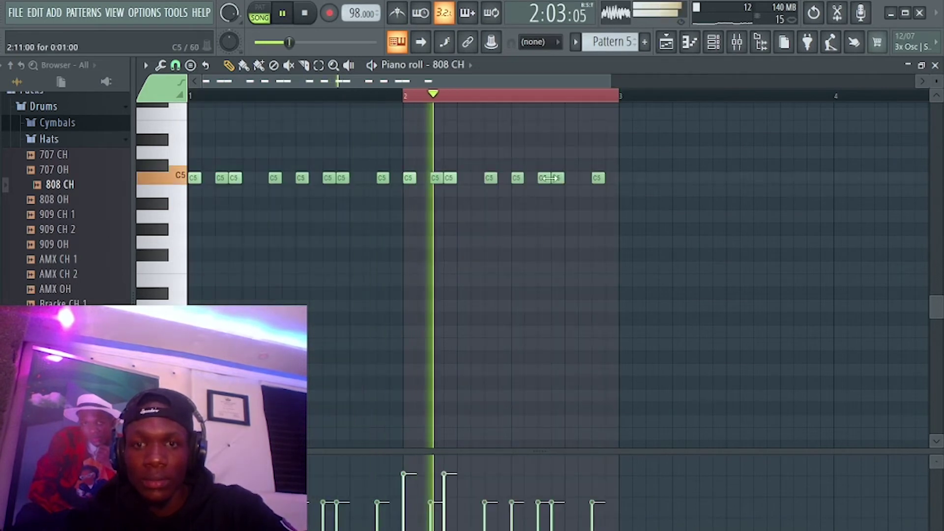
Remove the 808 CH note on step 12 of bar 2 and extend the step 11 note to two steps.
{"action": "scroll", "coordinate": [586, 105], "scroll_direction": "up", "scroll_amount": 2}
{"action": "key", "text": "space"}
{"action": "right_click", "coordinate": [546, 178]}
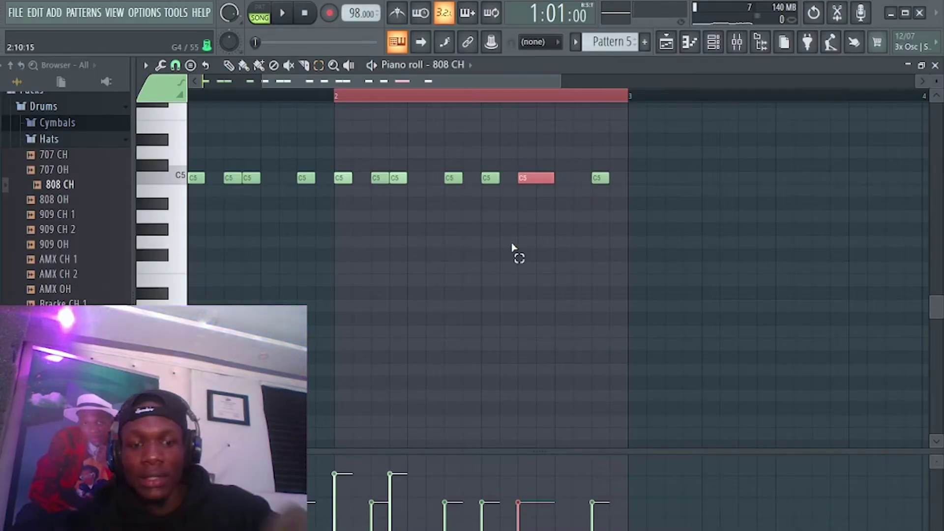
Chop the two-step 808 CH note on step 11 of bar 2 into a rapid roll using the Default chopper pattern.
{"action": "key", "text": "ctrl+u"}
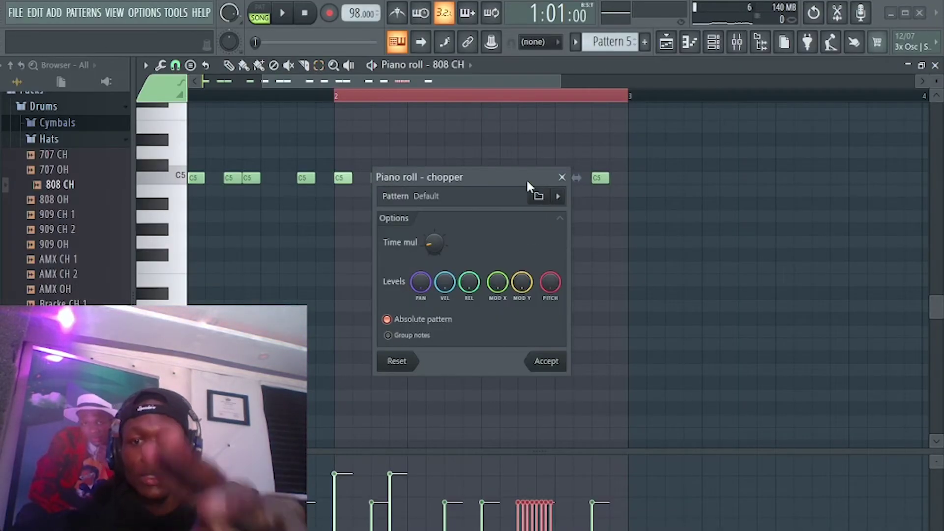
{"action": "left_click_drag", "start_coordinate": [527, 185], "coordinate": [540, 283]}
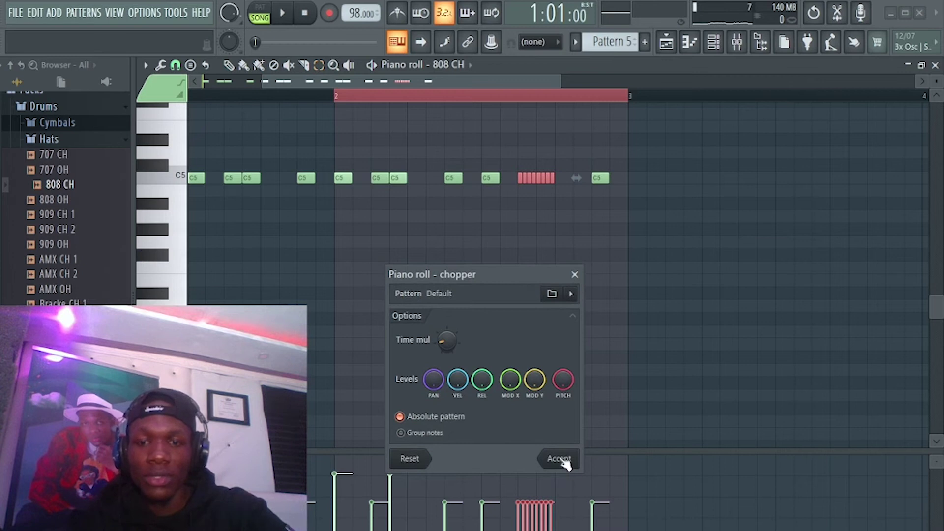
{"action": "left_click", "coordinate": [560, 459]}
Duplicate the two-bar 808 CH rhythm into bars 3 and 4 and play the arrangement to check it.
{"action": "key", "text": "space"}
{"action": "key", "text": "ctrl+a"}
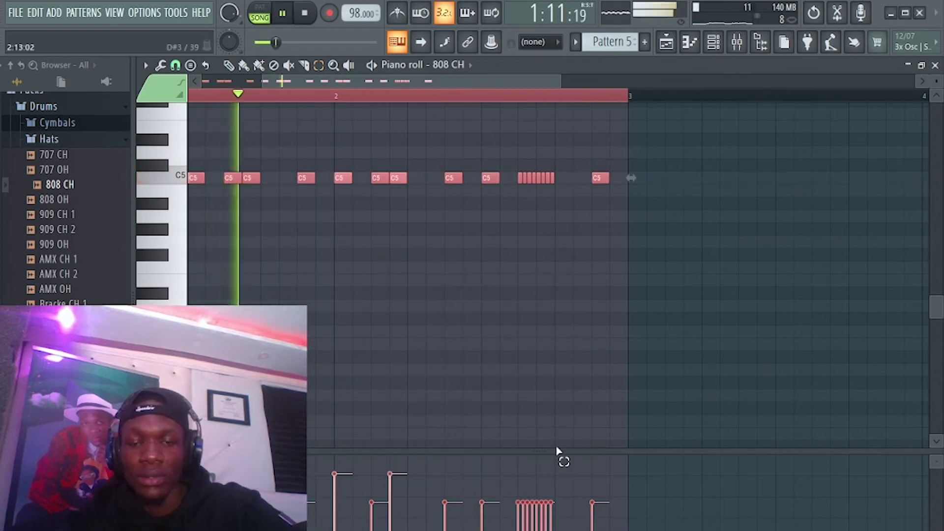
{"action": "key", "text": "ctrl+b"}
{"action": "scroll", "coordinate": [364, 102], "scroll_direction": "down", "scroll_amount": 4}
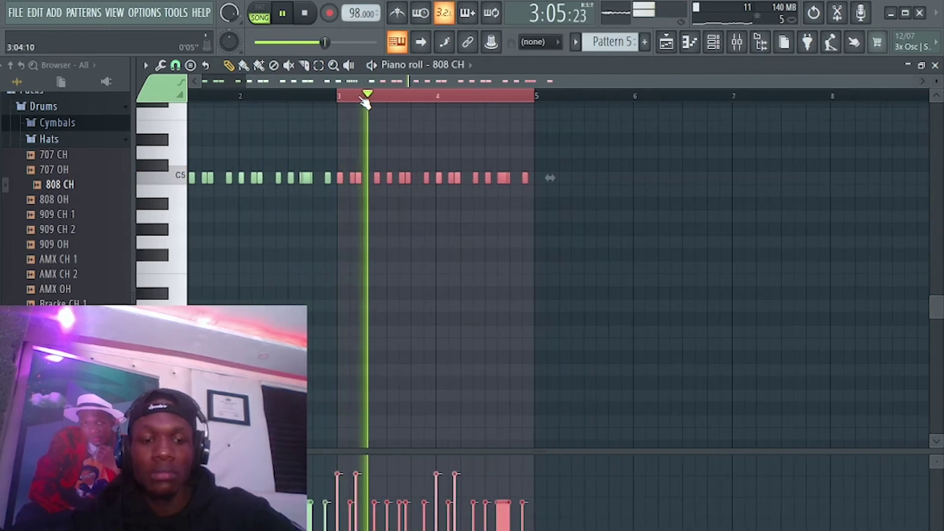
{"action": "scroll", "coordinate": [368, 98], "scroll_direction": "up", "scroll_amount": 1}
{"action": "left_click_drag", "start_coordinate": [389, 85], "coordinate": [340, 91]}
{"action": "key", "text": "ctrl+a"}
{"action": "left_click", "coordinate": [666, 42]}
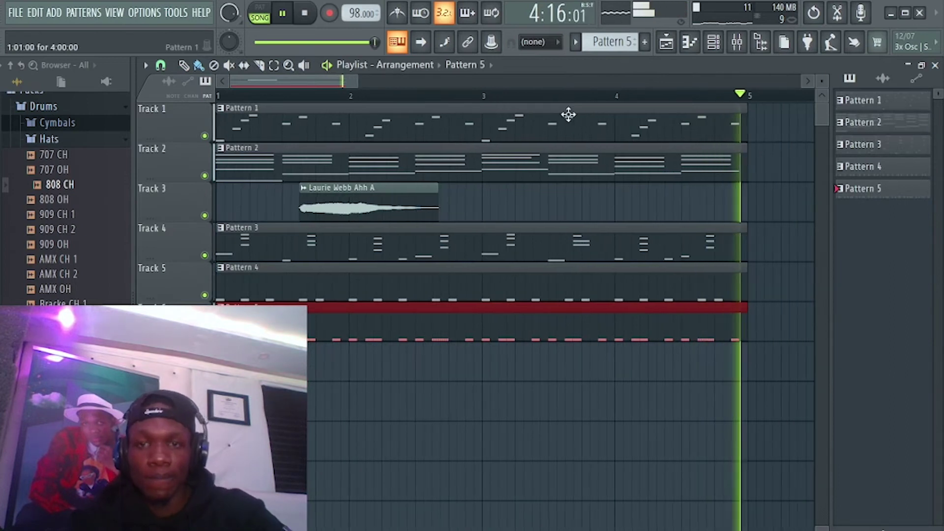
{"action": "key", "text": "space"}
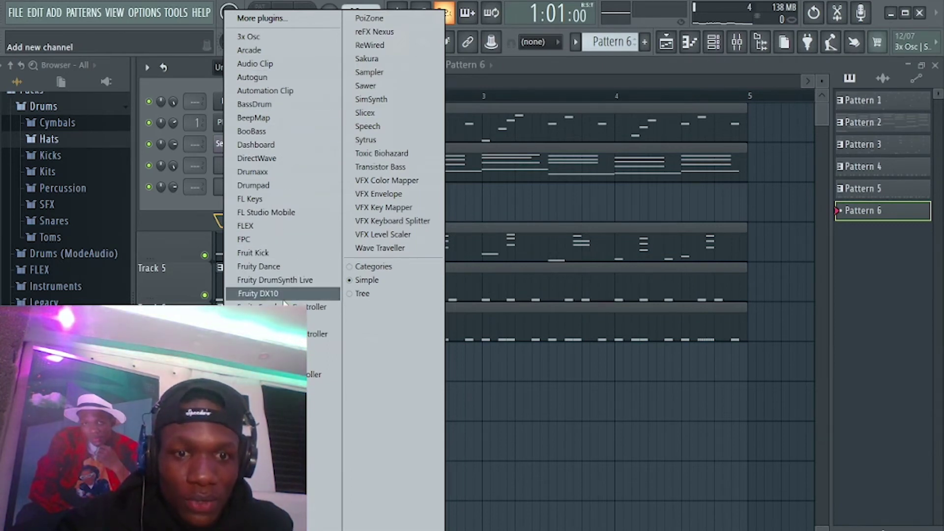
Add a Fruity DX10 channel for Pattern 6 and load its FM Sub preset.
{"action": "left_click", "coordinate": [276, 294]}
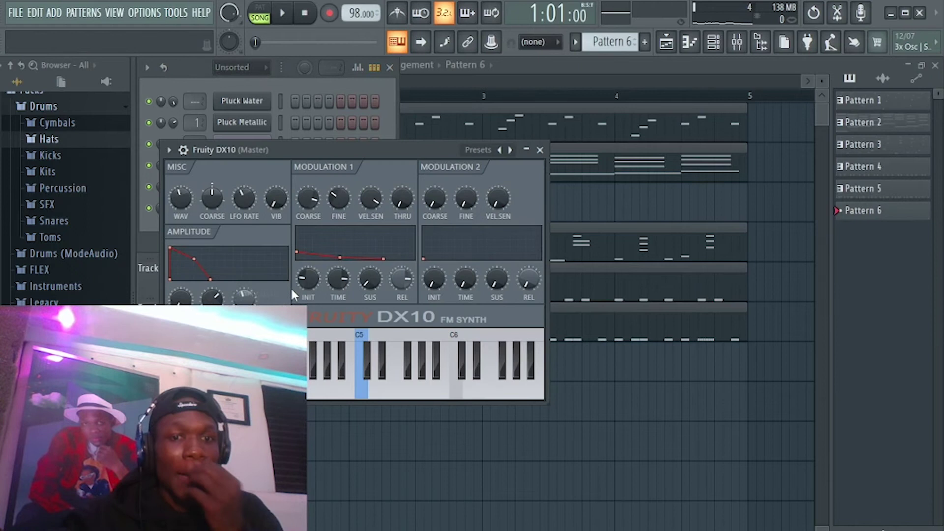
{"action": "left_click", "coordinate": [168, 150]}
{"action": "mouse_move", "coordinate": [220, 195]}
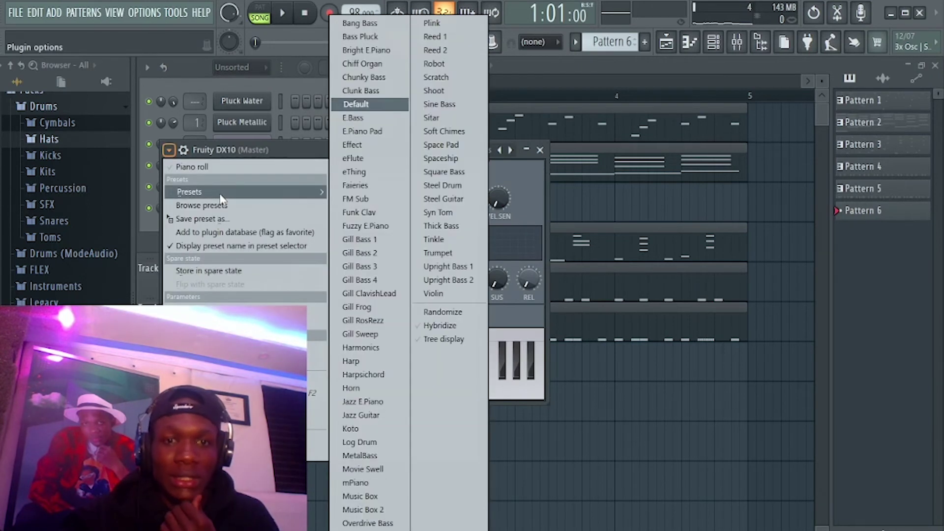
{"action": "left_click", "coordinate": [365, 198]}
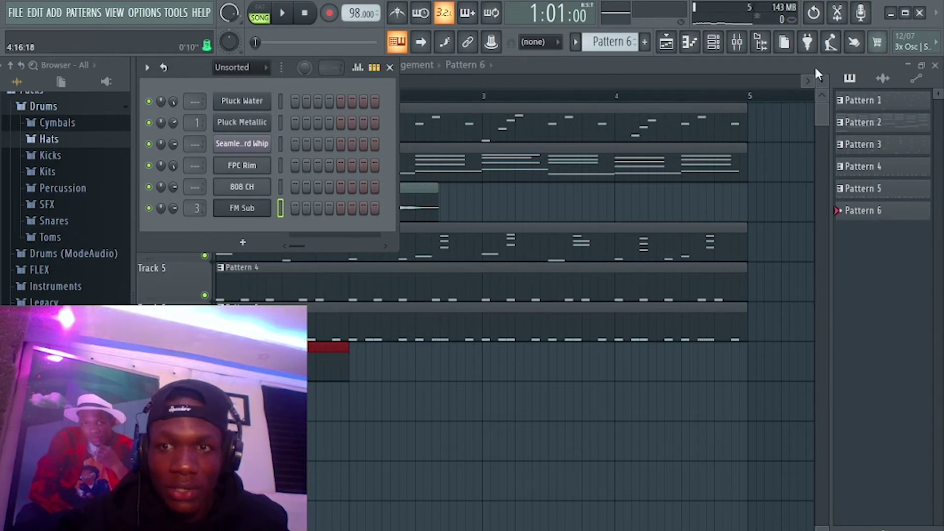
Insert Fruity Fast Dist in slot 1 of mixer Insert 3 and reduce its mix to slightly above 0%.
{"action": "left_click", "coordinate": [745, 43]}
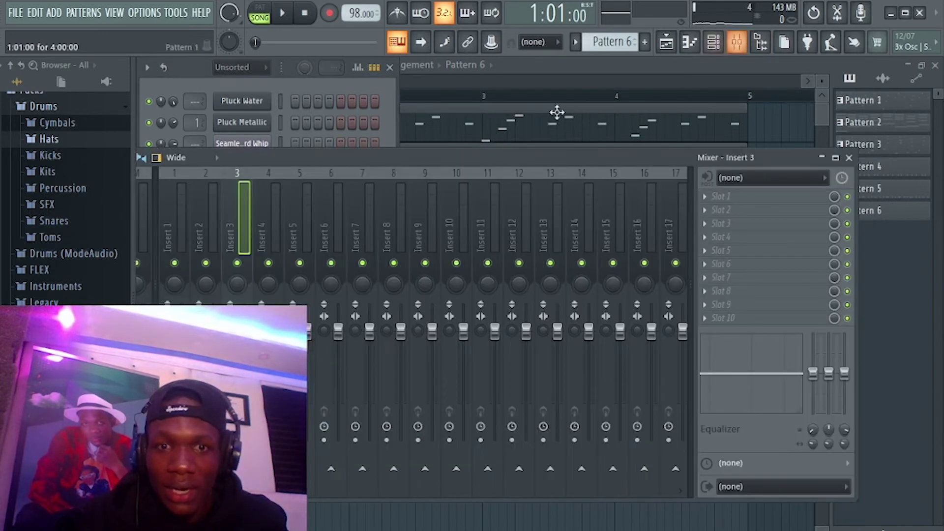
{"action": "left_click", "coordinate": [749, 201]}
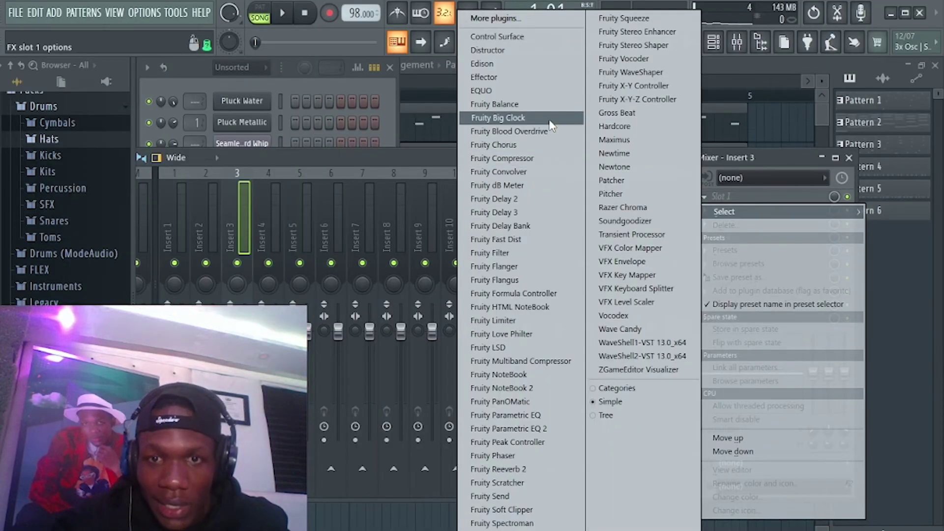
{"action": "left_click", "coordinate": [520, 241]}
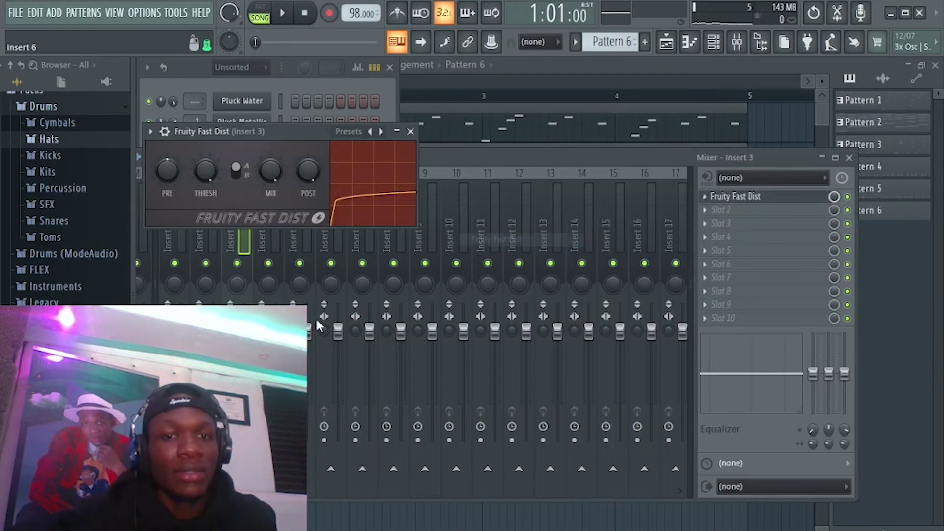
{"action": "mouse_move", "coordinate": [276, 172]}
{"action": "left_mouse_down"}
{"action": "mouse_move", "coordinate": [277, 207]}
{"action": "mouse_move", "coordinate": [278, 172]}
{"action": "left_mouse_up"}
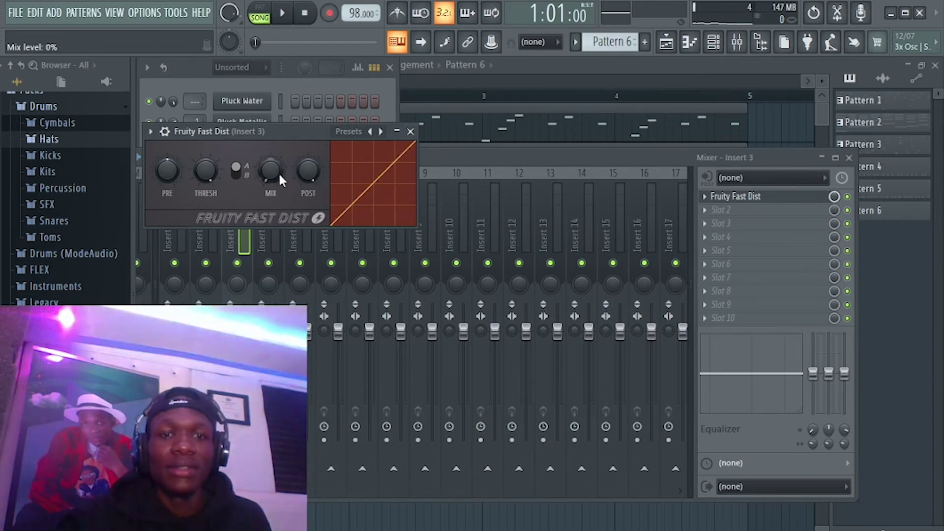
{"action": "scroll", "coordinate": [278, 170], "scroll_direction": "up", "scroll_amount": 3}
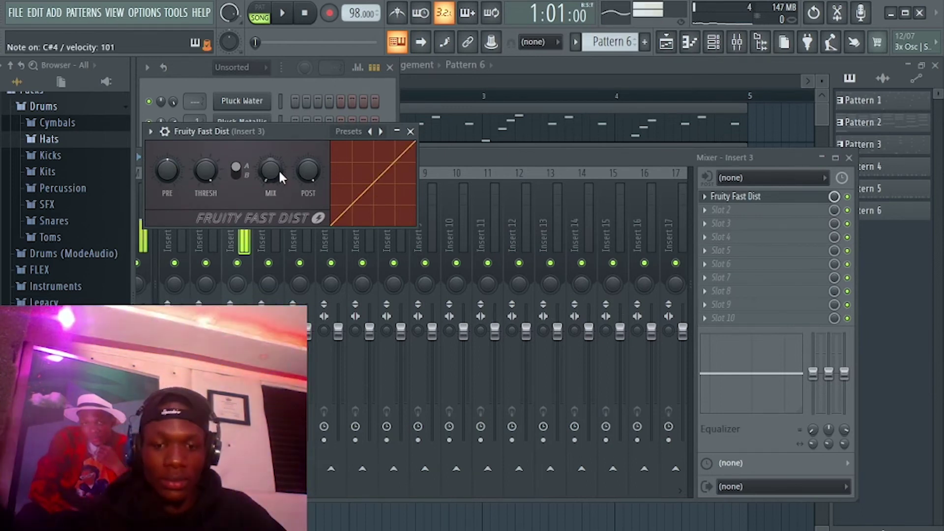
{"action": "left_click_drag", "start_coordinate": [279, 170], "coordinate": [278, 160]}
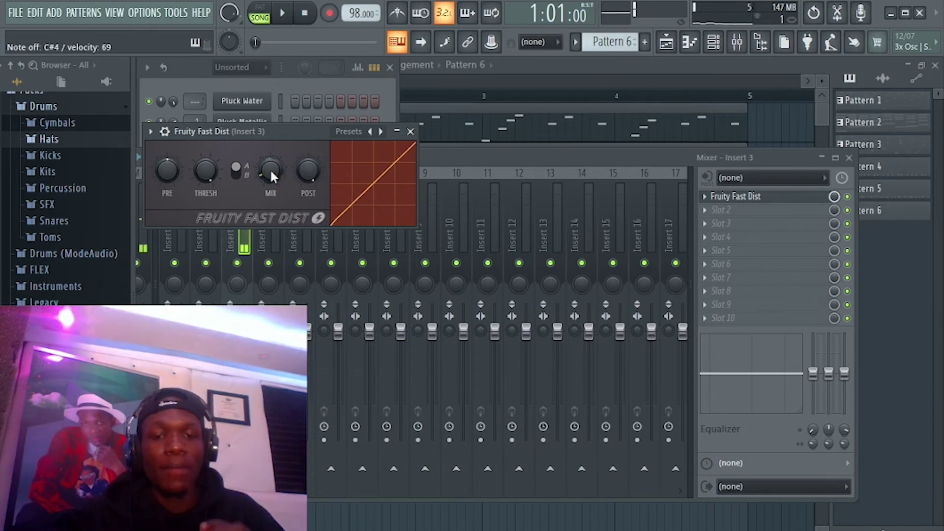
Start the FM Sub bass line in Pattern 6 with two-step F4 notes on steps 1 and 4 of bar 1.
{"action": "left_click", "coordinate": [667, 43]}
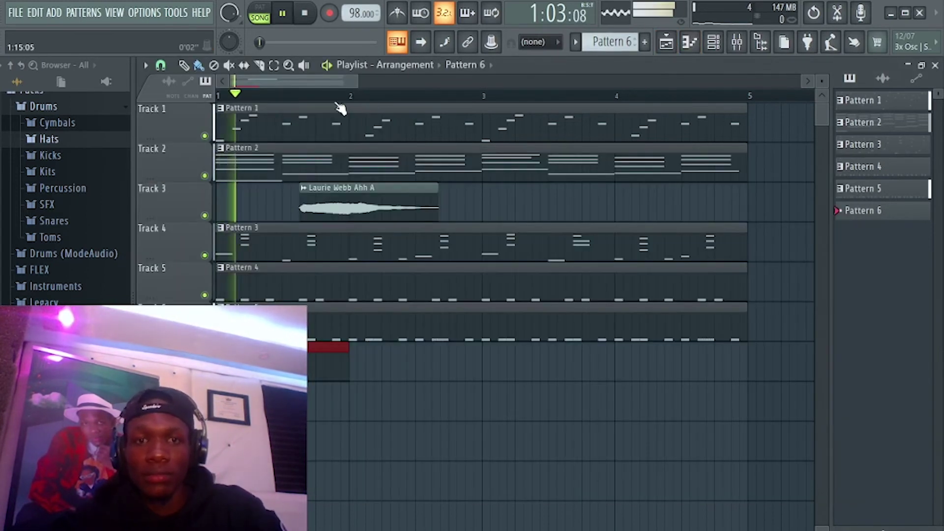
{"action": "scroll", "coordinate": [338, 105], "scroll_direction": "up", "scroll_amount": 2}
{"action": "left_click_drag", "start_coordinate": [324, 85], "coordinate": [261, 107]}
{"action": "key", "text": "space"}
{"action": "left_click", "coordinate": [699, 49]}
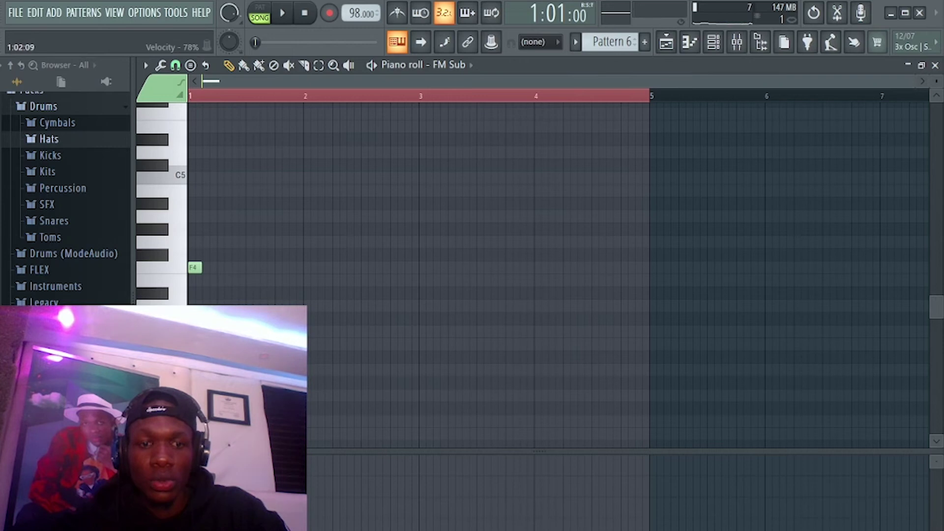
{"action": "key", "text": "space"}
{"action": "scroll", "coordinate": [276, 85], "scroll_direction": "up", "scroll_amount": 2}
{"action": "left_click_drag", "start_coordinate": [283, 82], "coordinate": [259, 82]}
{"action": "key", "text": "space"}
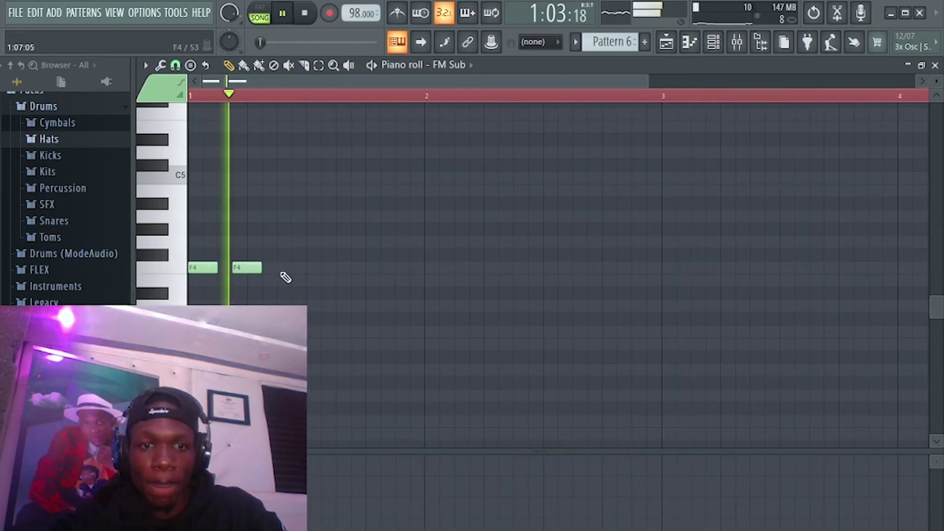
Add a two-step C4 bass note on step 11 of bar 1, checking it against playback.
{"action": "left_click_drag", "start_coordinate": [310, 270], "coordinate": [340, 320]}
{"action": "key", "text": "space"}
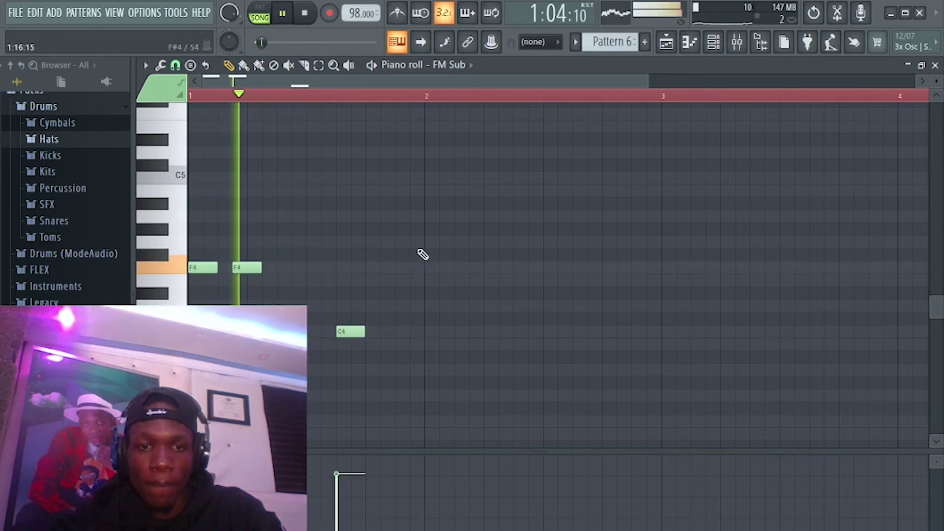
{"action": "left_click_drag", "start_coordinate": [327, 332], "coordinate": [352, 337]}
{"action": "key", "text": "space"}
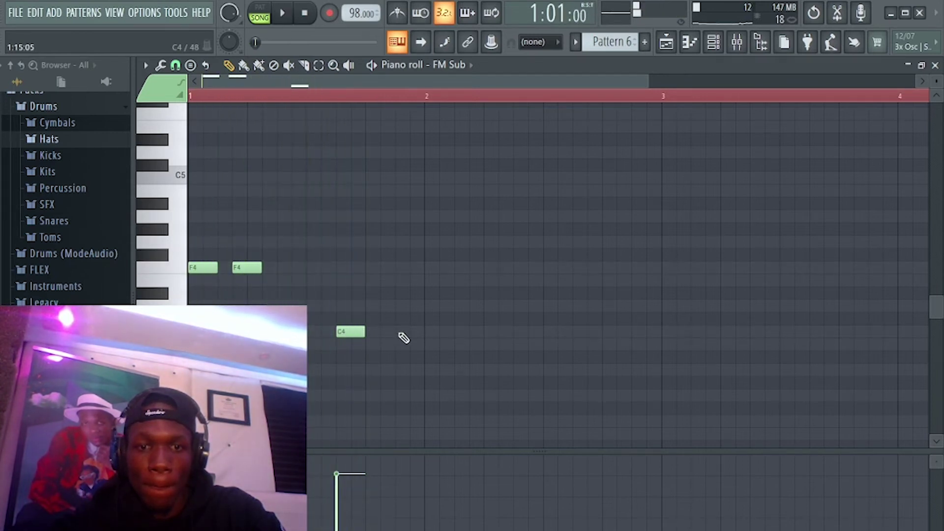
Add C4 on step 15 of bar 1, then C#4 on steps 1 and 4 and D#4 on steps 11 and 15 of bar 2.
{"action": "scroll", "coordinate": [419, 101], "scroll_direction": "down", "scroll_amount": 2}
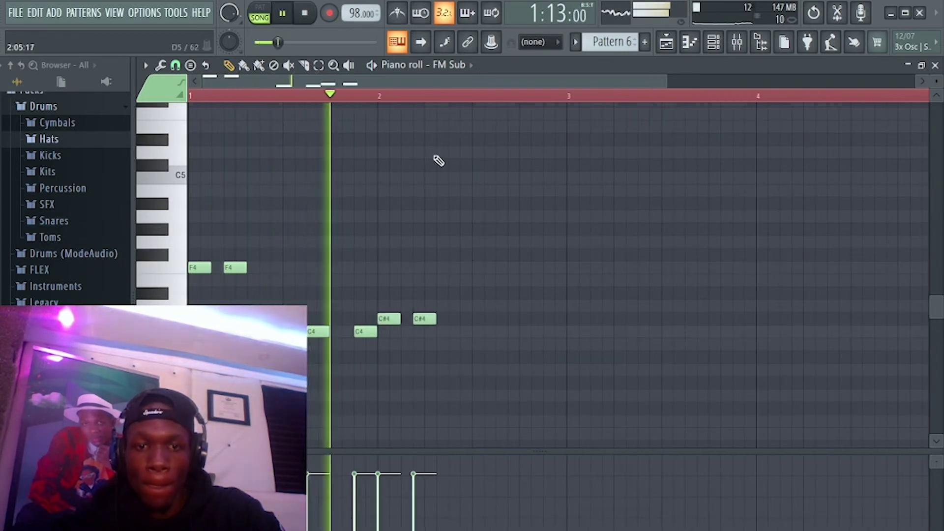
{"action": "key", "text": "space"}
{"action": "left_click", "coordinate": [498, 305]}
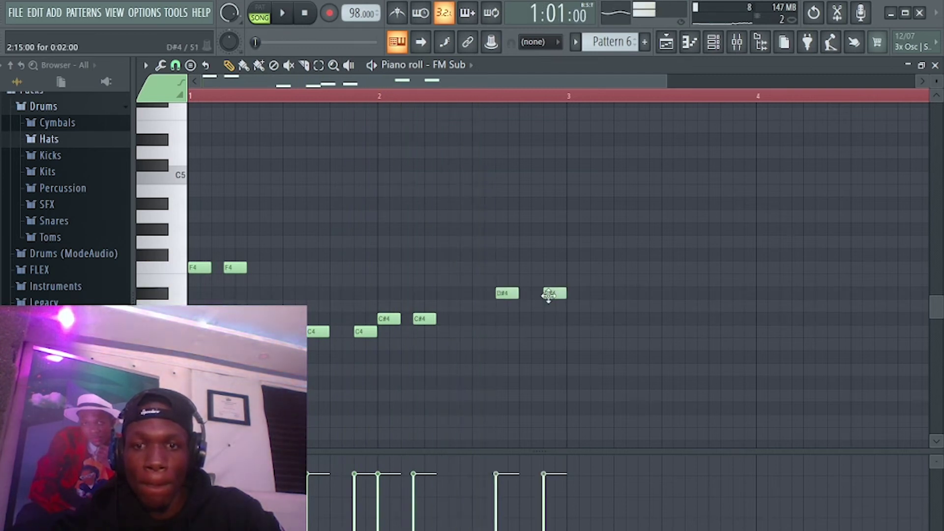
Duplicate the two-bar FM Sub bass line into bars 3 and 4 and listen through all four bars.
{"action": "key", "text": "ctrl+a"}
{"action": "key", "text": "ctrl+b"}
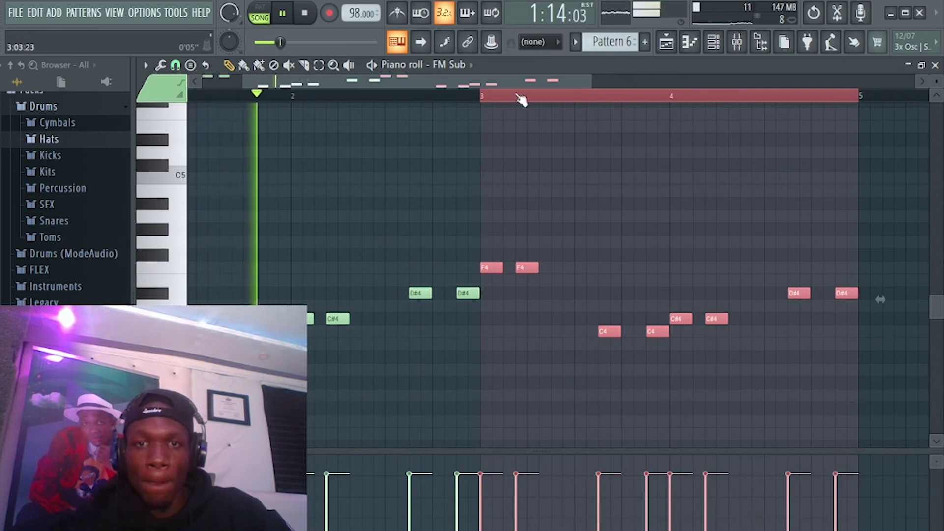
{"action": "scroll", "coordinate": [519, 90], "scroll_direction": "down", "scroll_amount": 2}
{"action": "key", "text": "ctrl+a"}
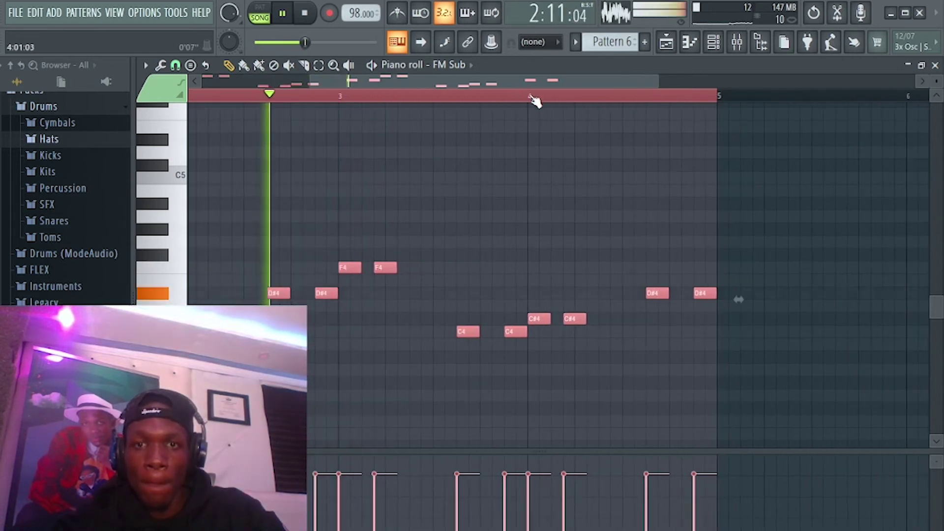
{"action": "scroll", "coordinate": [531, 94], "scroll_direction": "up", "scroll_amount": 1}
{"action": "left_click_drag", "start_coordinate": [546, 85], "coordinate": [474, 100]}
{"action": "scroll", "coordinate": [411, 98], "scroll_direction": "down", "scroll_amount": 2}
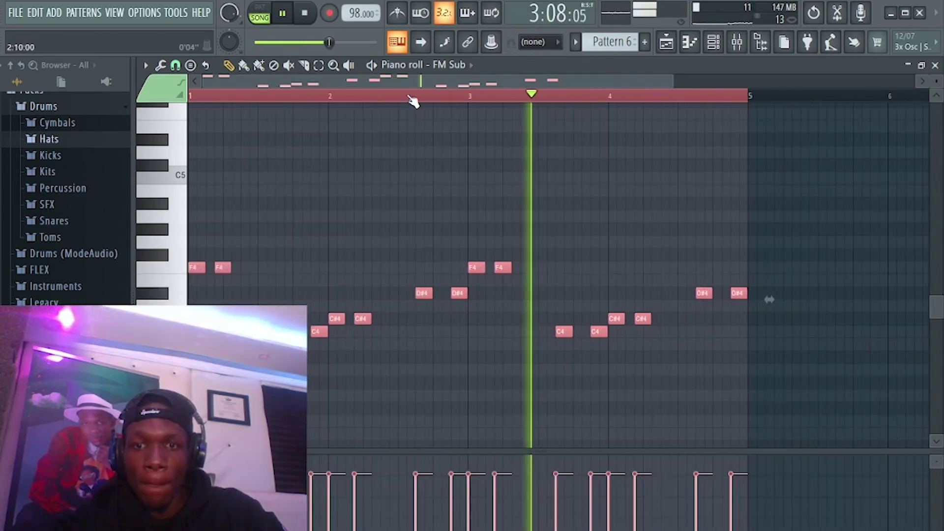
{"action": "scroll", "coordinate": [629, 94], "scroll_direction": "up", "scroll_amount": 3}
{"action": "scroll", "coordinate": [628, 95], "scroll_direction": "up", "scroll_amount": 1}
Try C5 on step 1 and A#4 on step 4 of bar 4 in place of the two C#4 bass notes.
{"action": "key", "text": "space"}
{"action": "right_click", "coordinate": [620, 244]}
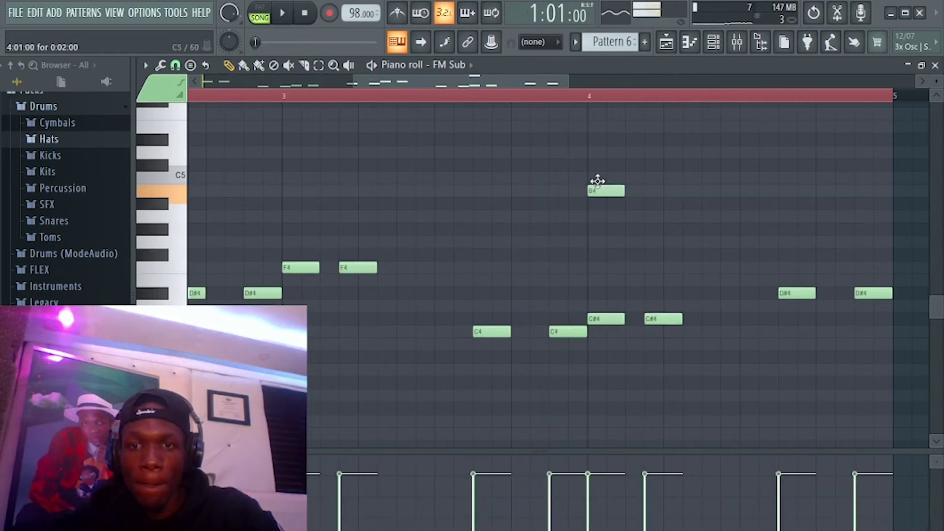
{"action": "left_click", "coordinate": [460, 96]}
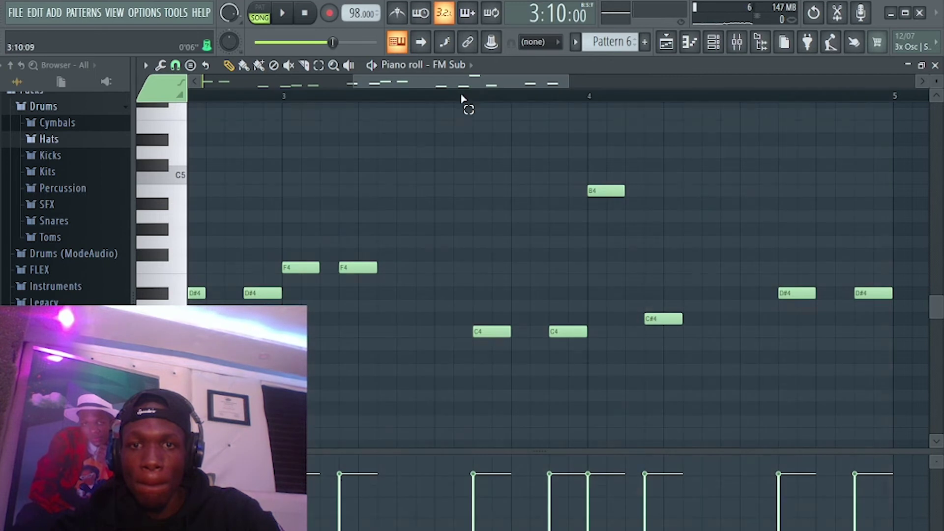
{"action": "key", "text": "space"}
{"action": "scroll", "coordinate": [587, 95], "scroll_direction": "down", "scroll_amount": 2}
{"action": "key", "text": "space"}
{"action": "left_click_drag", "start_coordinate": [597, 189], "coordinate": [596, 178]}
{"action": "key", "text": "space"}
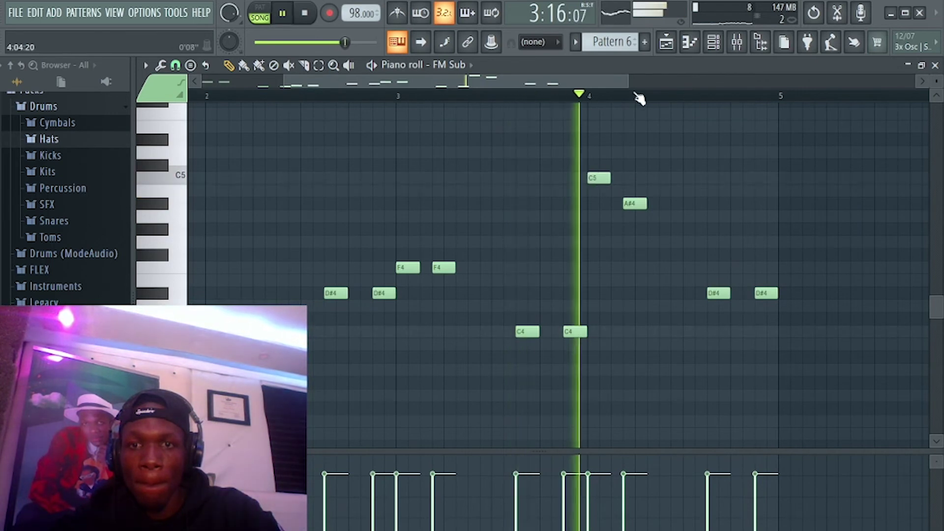
Lower the bass note on step 1 of bar 4 to D4 and delete the A#4 note on step 4.
{"action": "scroll", "coordinate": [701, 101], "scroll_direction": "up", "scroll_amount": 2}
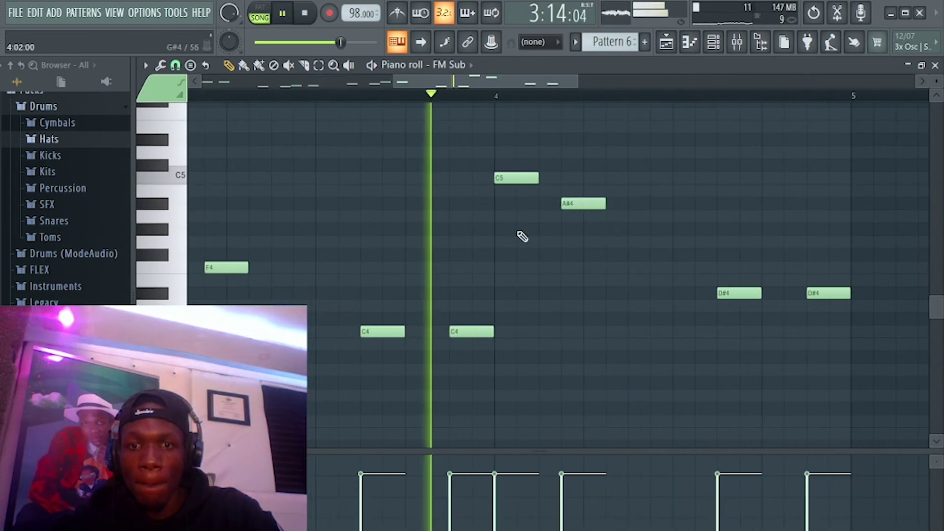
{"action": "key", "text": "space"}
{"action": "left_click_drag", "start_coordinate": [506, 178], "coordinate": [507, 266]}
{"action": "key", "text": "space"}
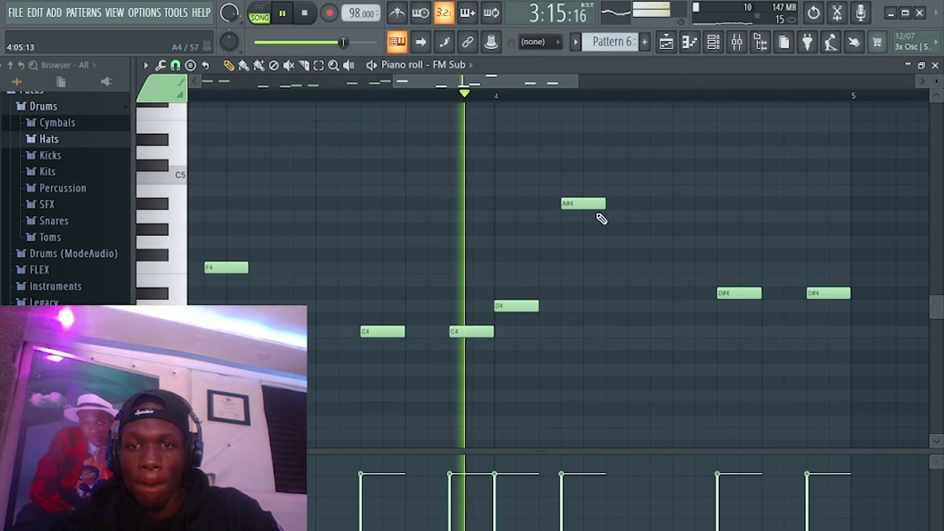
{"action": "key", "text": "space"}
{"action": "right_click", "coordinate": [585, 204]}
{"action": "key", "text": "space"}
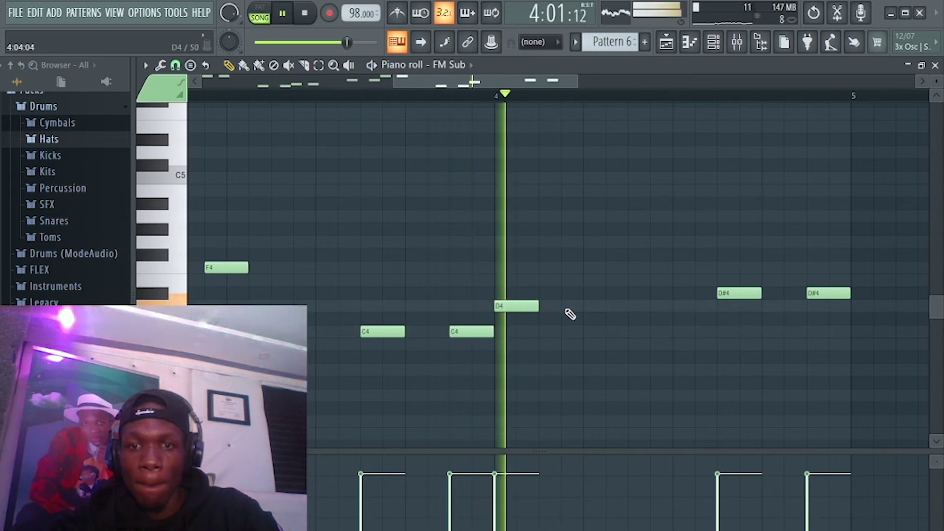
Change the bass note on step 1 of bar 4 to C#4 and add another C#4 on step 7.
{"action": "key", "text": "space"}
{"action": "key", "text": "space"}
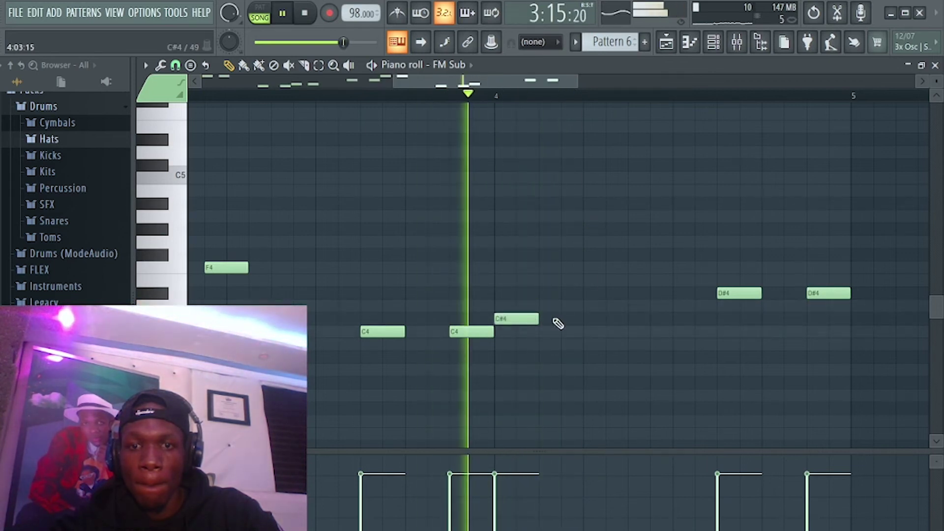
{"action": "left_click", "coordinate": [640, 319]}
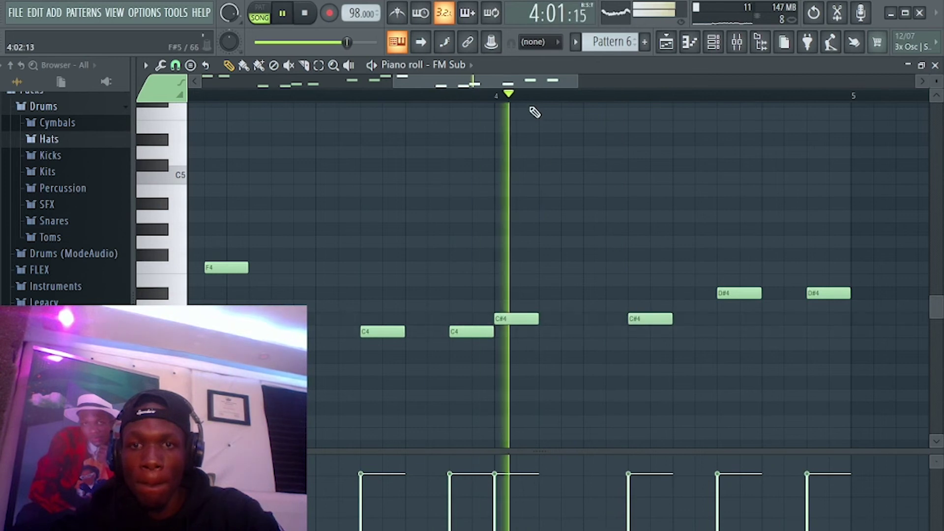
Set the FM Sub channel volume to 90% while the arrangement plays.
{"action": "scroll", "coordinate": [539, 109], "scroll_direction": "down", "scroll_amount": 6}
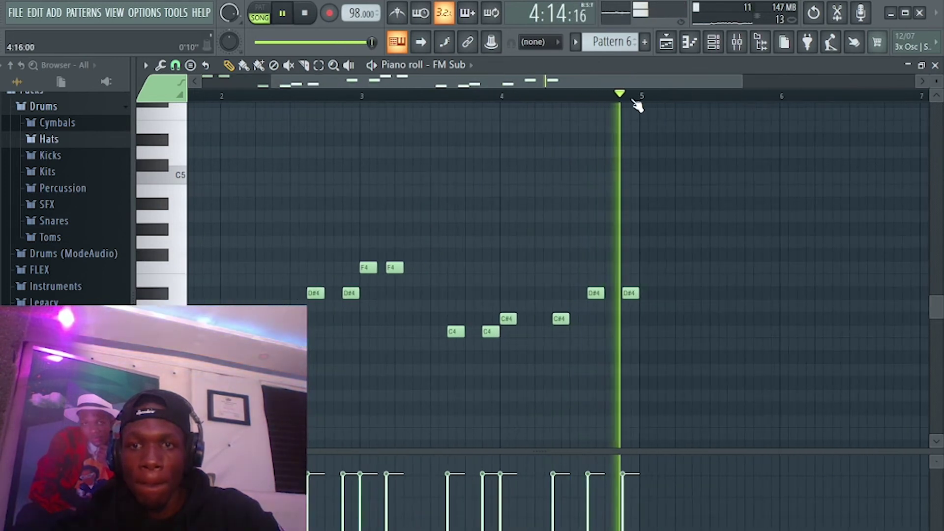
{"action": "left_click", "coordinate": [690, 43]}
{"action": "left_click", "coordinate": [713, 42]}
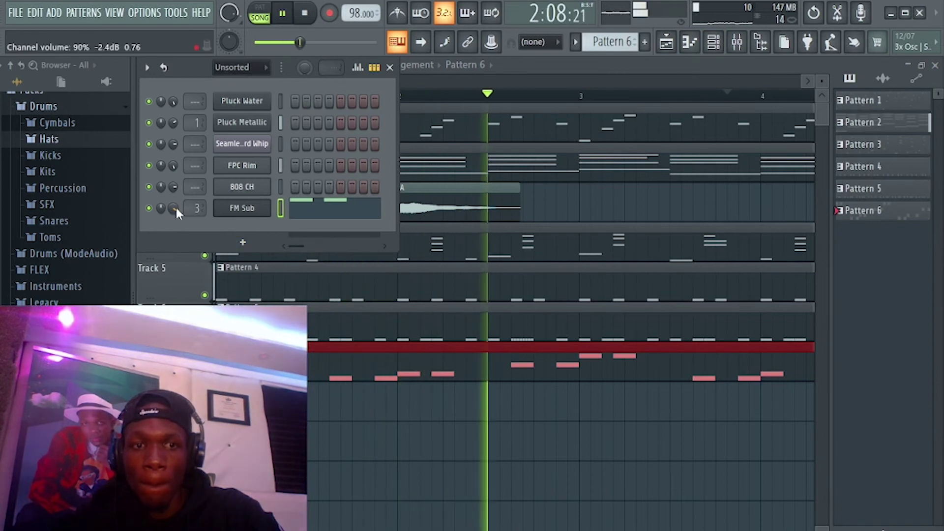
{"action": "left_click", "coordinate": [690, 43]}
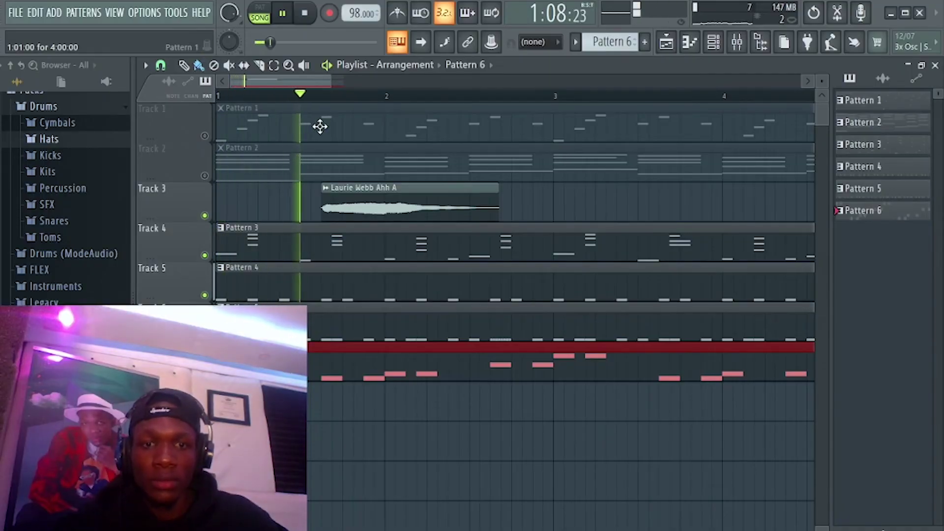
In Pattern 3's Big Chord Whip part, delete the extra low notes, including C3 in bar 3, and return to the playlist.
{"action": "key", "text": "space"}
{"action": "double_click", "coordinate": [285, 240]}
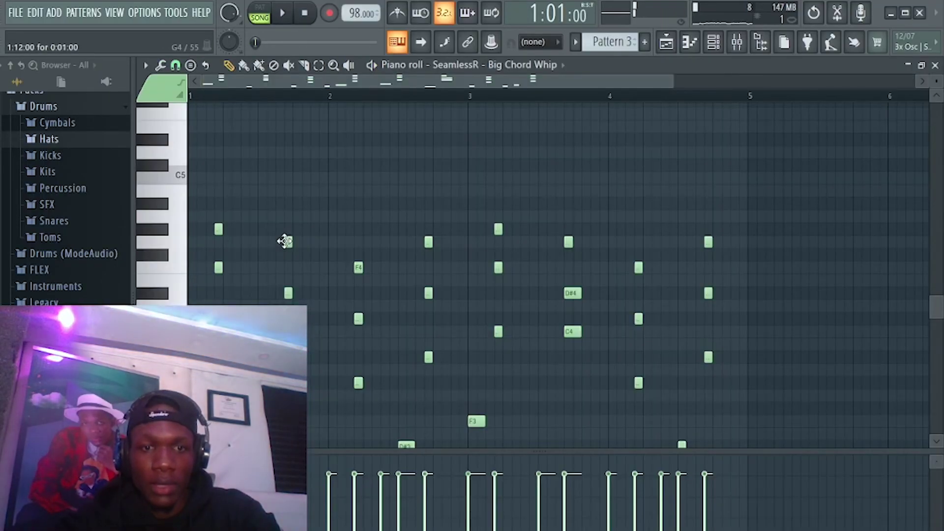
{"action": "scroll", "coordinate": [560, 270], "scroll_direction": "down", "scroll_amount": 3}
{"action": "scroll", "coordinate": [371, 383], "scroll_direction": "up", "scroll_amount": 2}
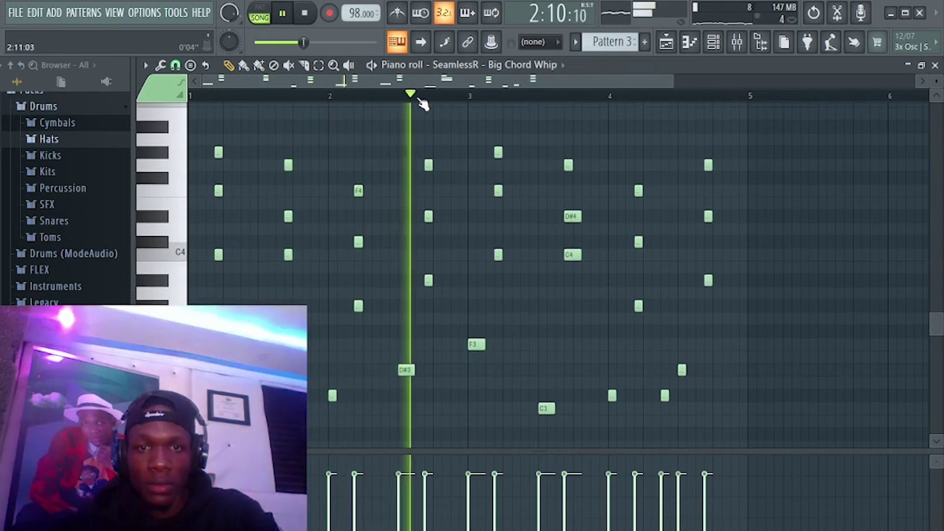
{"action": "scroll", "coordinate": [552, 90], "scroll_direction": "down", "scroll_amount": 2}
{"action": "right_click", "coordinate": [475, 407]}
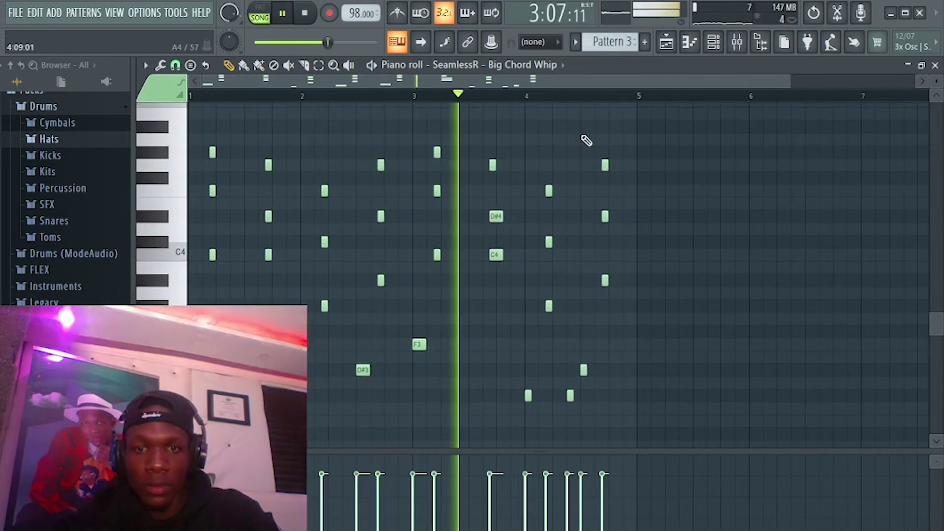
{"action": "scroll", "coordinate": [617, 101], "scroll_direction": "up", "scroll_amount": 2}
{"action": "right_click", "coordinate": [536, 394]}
{"action": "key", "text": "F5"}
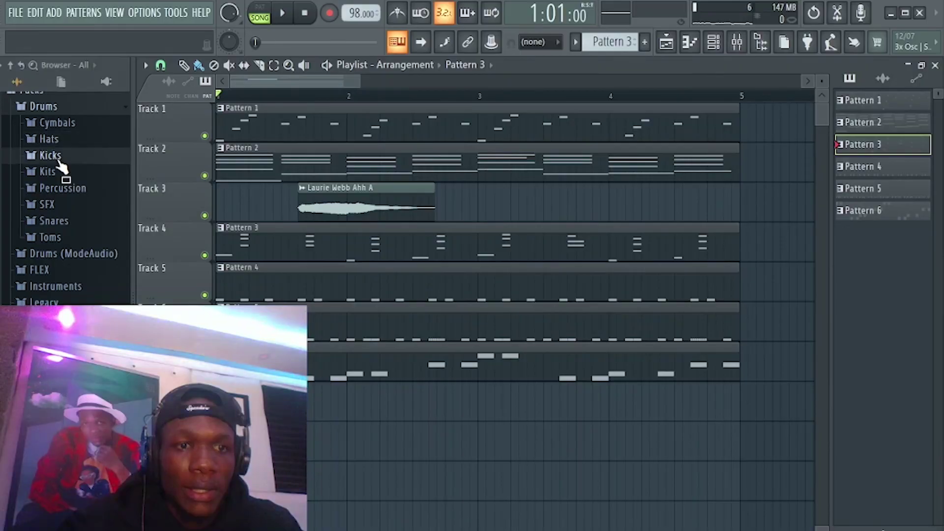
Load Linn Kick from the Kicks sample folder into a new channel and create a new pattern for it.
{"action": "left_click", "coordinate": [50, 155]}
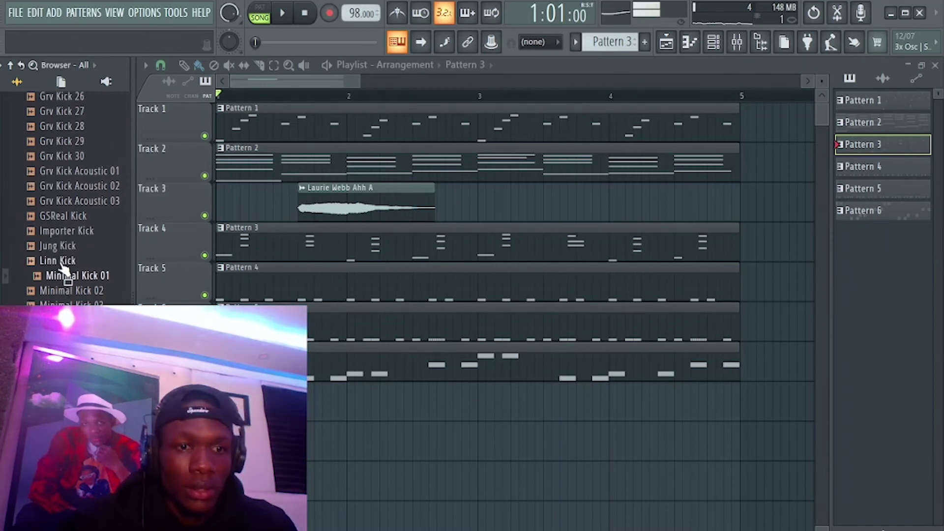
{"action": "right_click", "coordinate": [59, 263]}
{"action": "left_click", "coordinate": [118, 275]}
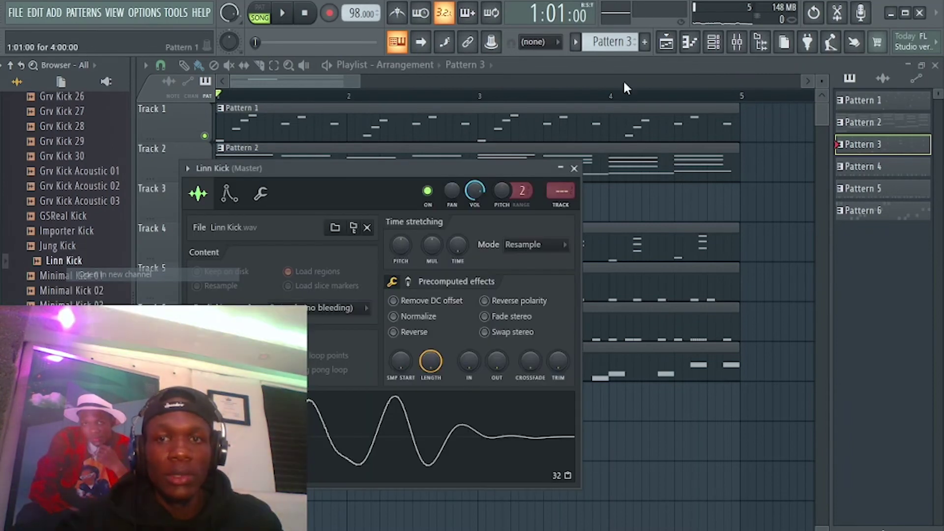
{"action": "left_click", "coordinate": [653, 41]}
{"action": "left_click", "coordinate": [323, 210]}
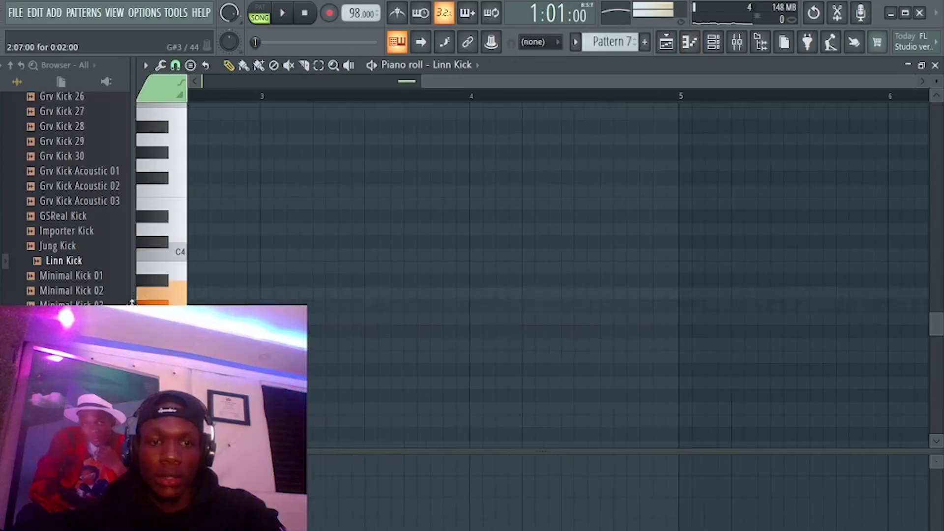
Place two-step C5 Linn Kick notes on all four beats of bar 1 in Pattern 7.
{"action": "left_click_drag", "start_coordinate": [102, 126], "coordinate": [107, 274]}
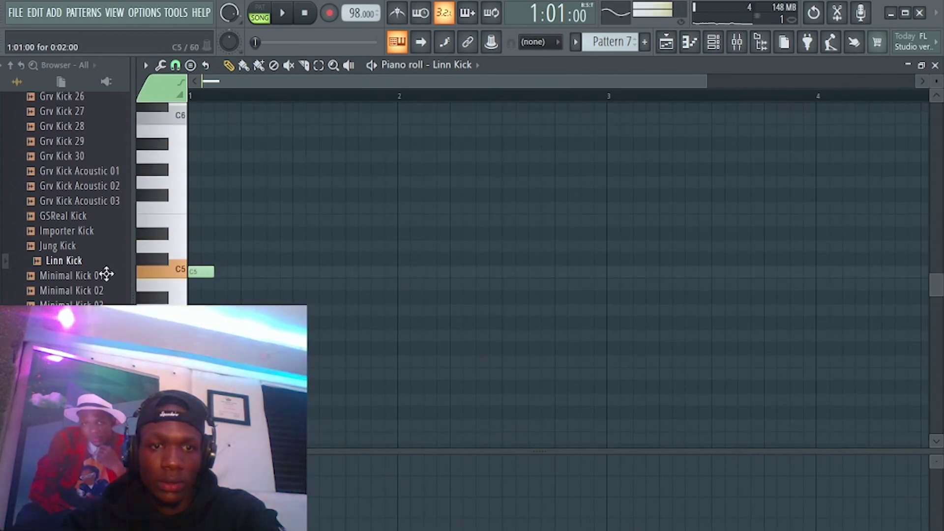
{"action": "key", "text": "space"}
{"action": "left_click", "coordinate": [714, 41]}
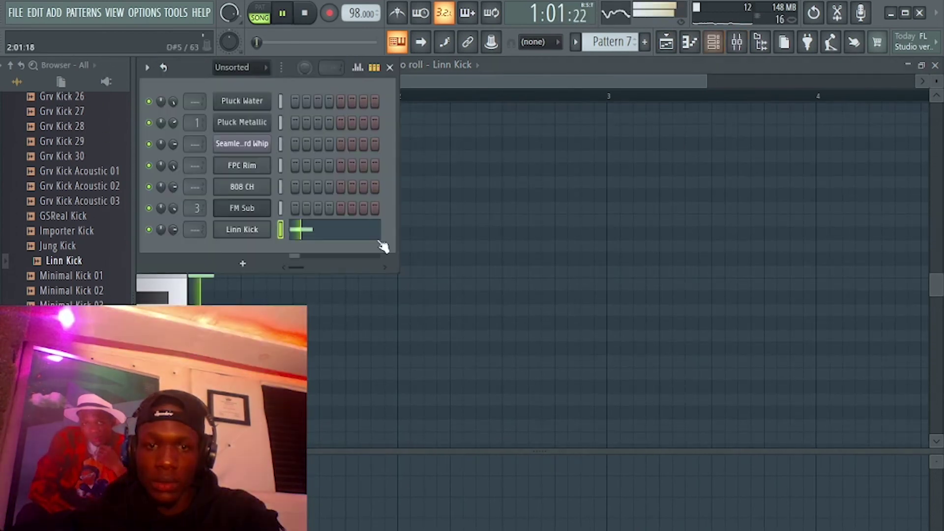
{"action": "left_click", "coordinate": [310, 233]}
{"action": "left_click", "coordinate": [311, 234]}
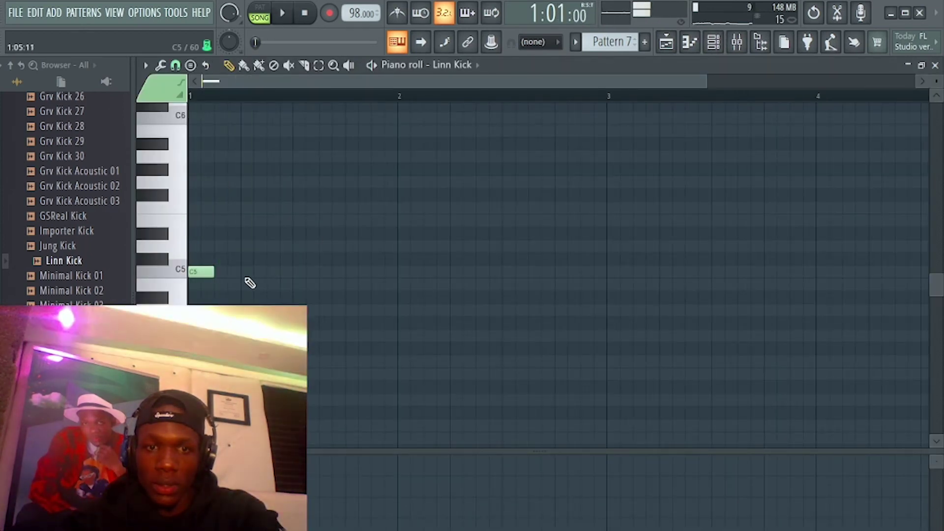
{"action": "key", "text": "space"}
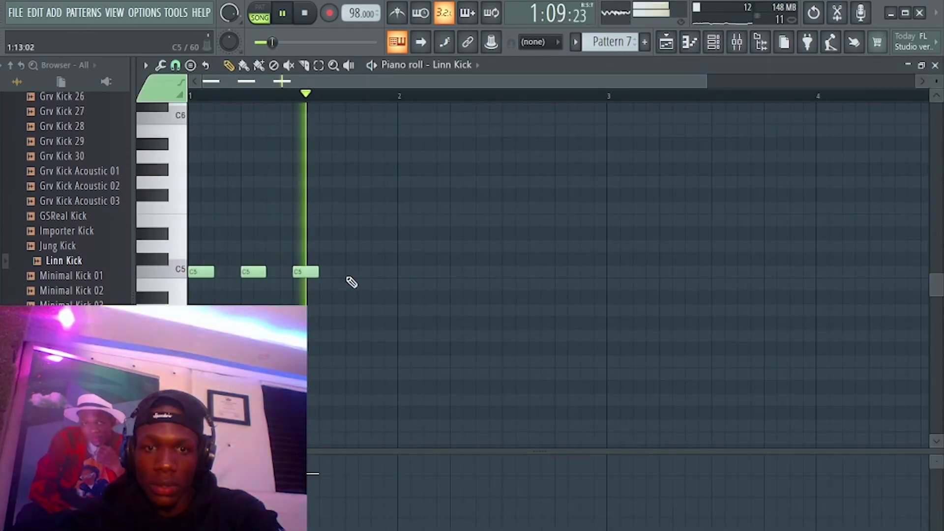
Duplicate the one-bar kick pattern into bars 2, 3 and 4.
{"action": "key", "text": "ctrl+a"}
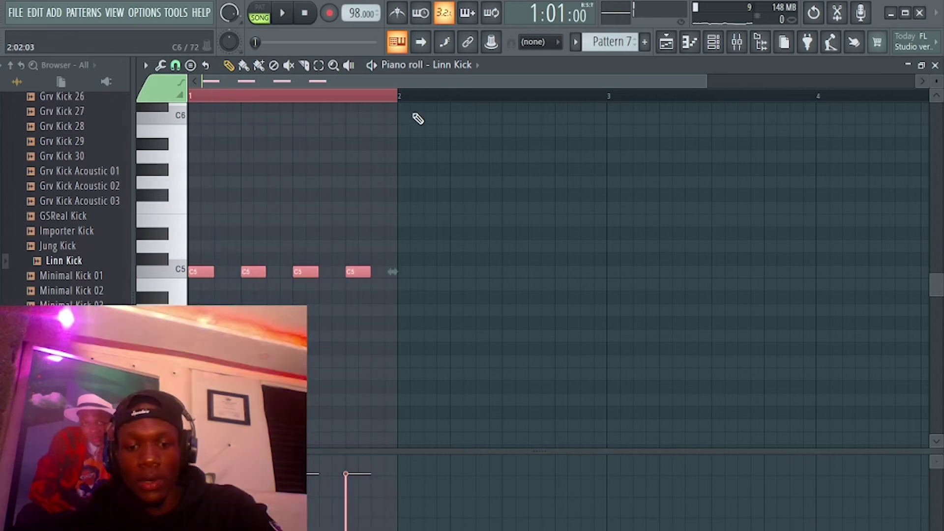
{"action": "key", "text": "ctrl+b"}
{"action": "key", "text": "ctrl+b"}
{"action": "key", "text": "ctrl+b"}
{"action": "scroll", "coordinate": [782, 78], "scroll_direction": "down", "scroll_amount": 3}
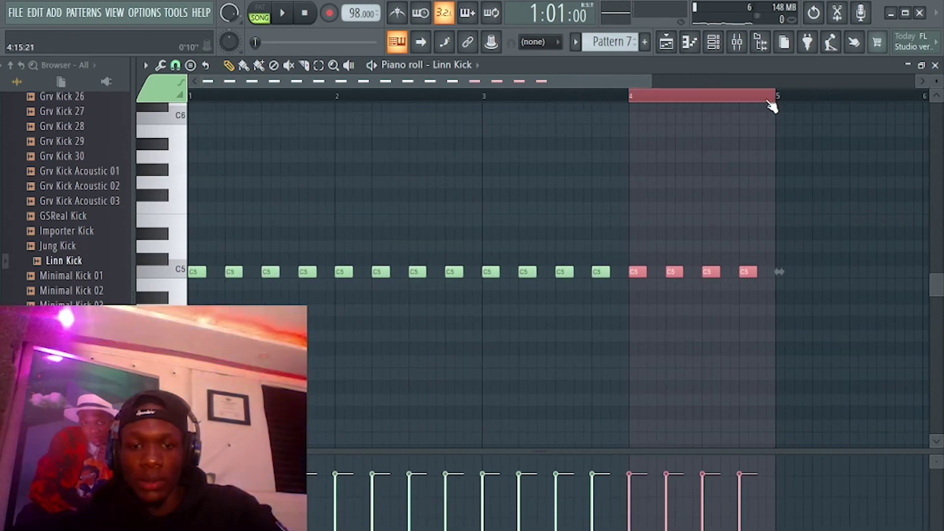
Shorten all the kick notes to one step and raise their velocities together by scaling the levels.
{"action": "key", "text": "ctrl+a"}
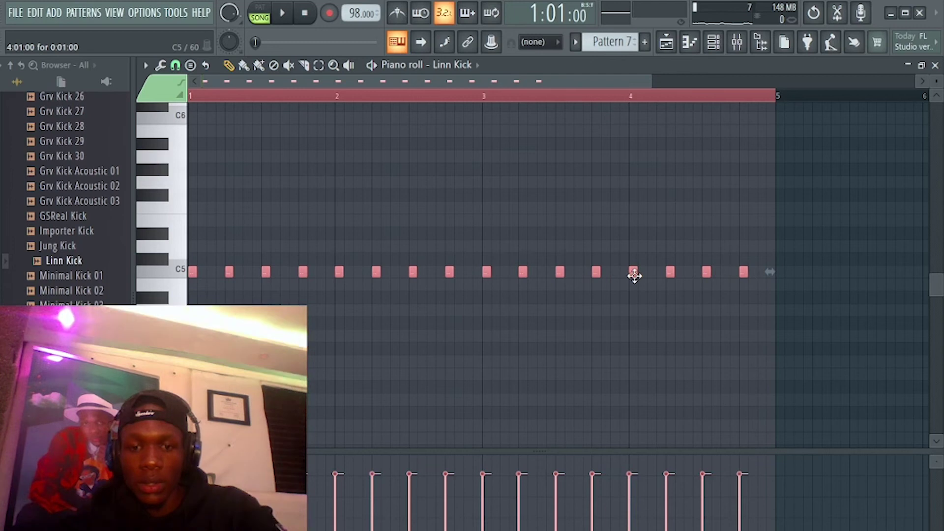
{"action": "key", "text": "alt+x"}
{"action": "left_click", "coordinate": [506, 355]}
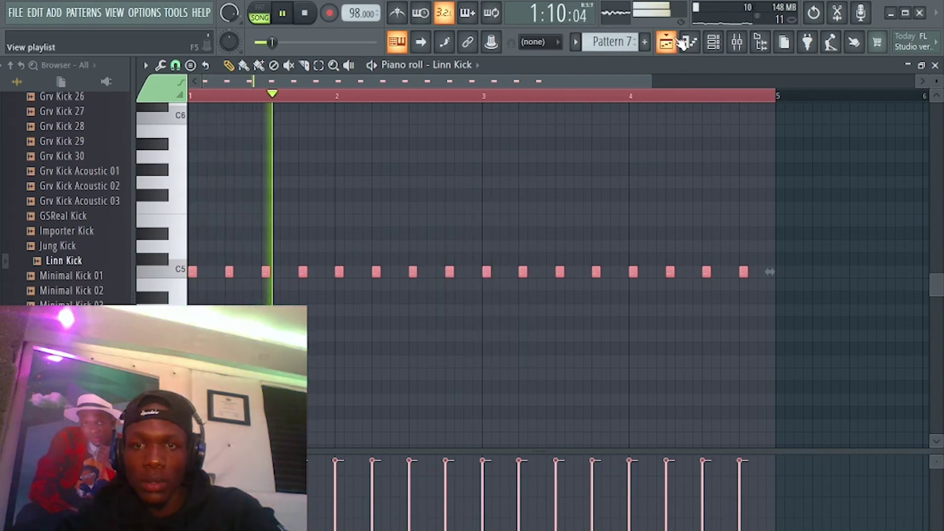
Place the Pattern 7 kick clip across bars 1 to 4 on Track 8 of the playlist.
{"action": "left_click", "coordinate": [678, 39]}
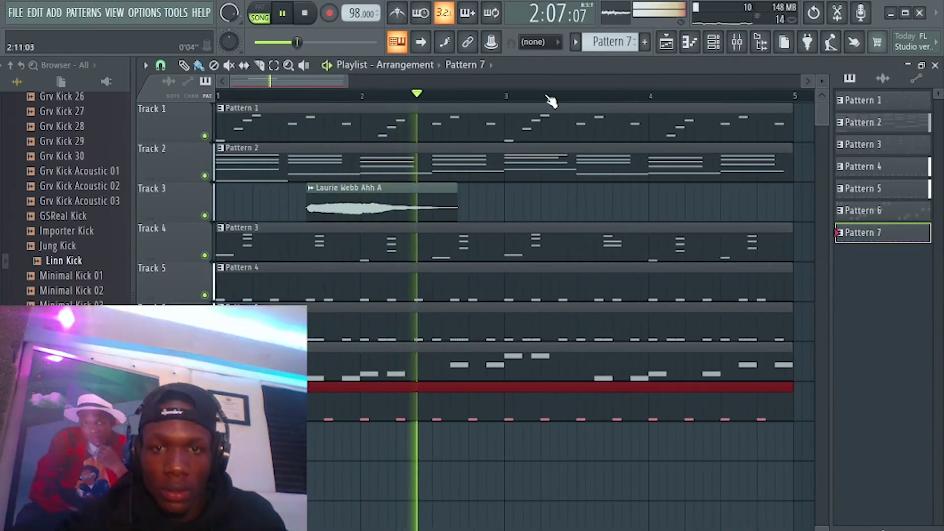
{"action": "scroll", "coordinate": [551, 101], "scroll_direction": "down", "scroll_amount": 1}
{"action": "left_click_drag", "start_coordinate": [368, 84], "coordinate": [354, 85]}
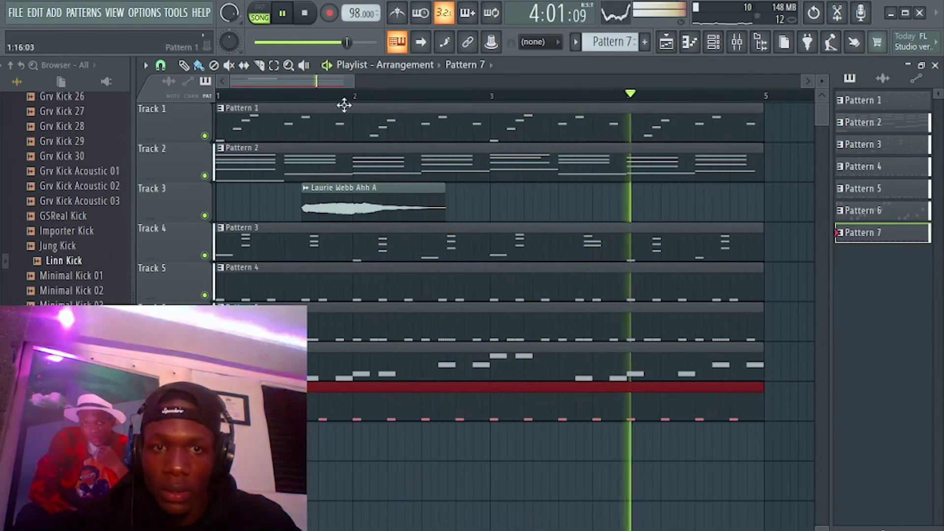
Mute Track 4 and Track 1 and listen to the remaining tracks with the kick.
{"action": "left_click", "coordinate": [205, 256]}
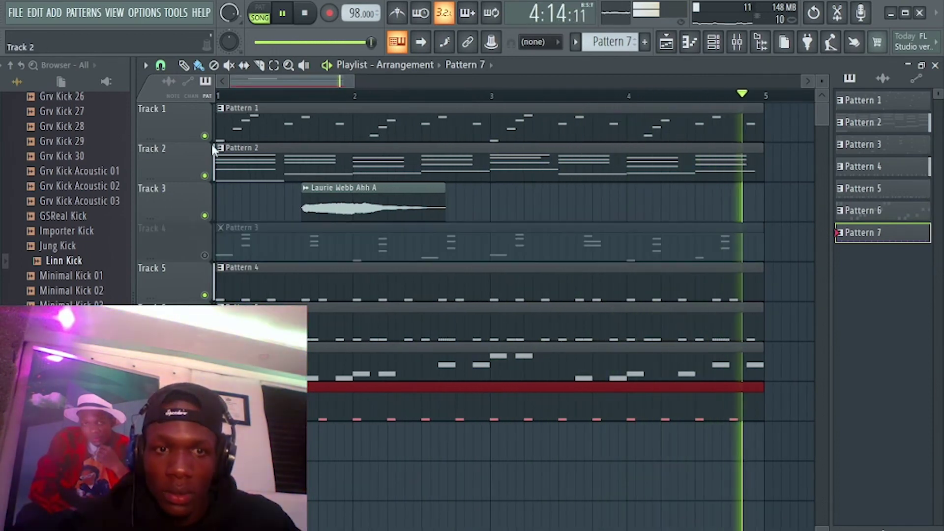
{"action": "left_click", "coordinate": [205, 136]}
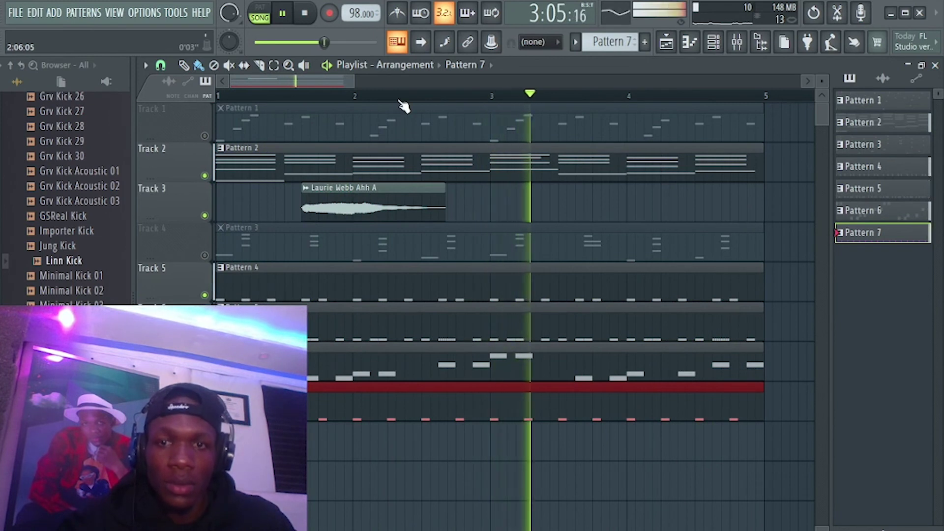
{"action": "scroll", "coordinate": [399, 101], "scroll_direction": "down", "scroll_amount": 1}
{"action": "scroll", "coordinate": [399, 101], "scroll_direction": "up", "scroll_amount": 1}
{"action": "left_click_drag", "start_coordinate": [343, 85], "coordinate": [310, 83]}
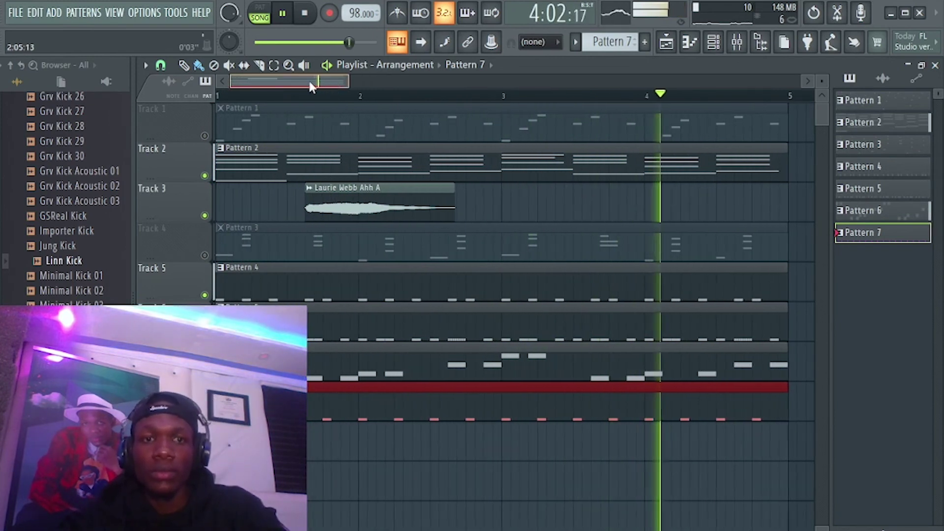
Create Pattern 8, place a one-bar clip of it at bar 1 on Track 9, and start adding a new channel.
{"action": "left_click", "coordinate": [645, 42]}
{"action": "left_click", "coordinate": [661, 58]}
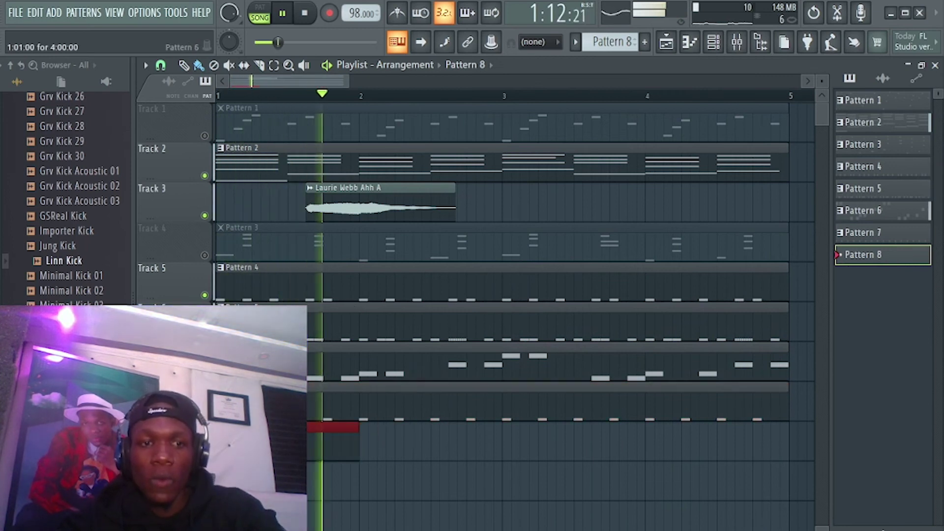
{"action": "key", "text": "space"}
{"action": "left_click", "coordinate": [713, 42]}
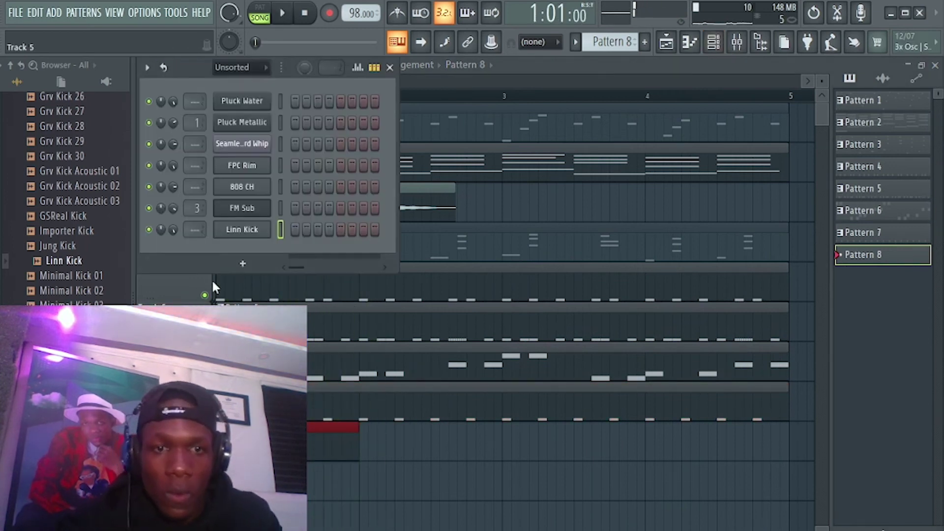
{"action": "left_click", "coordinate": [243, 264]}
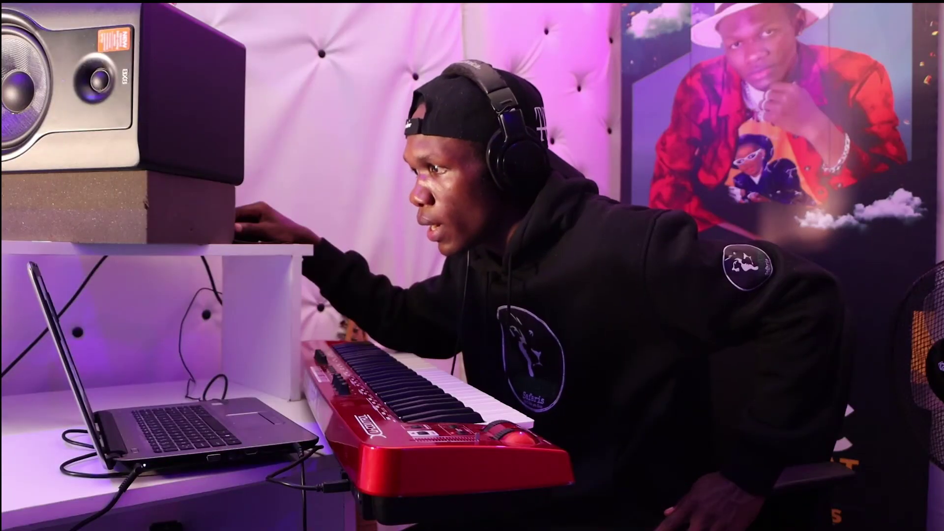